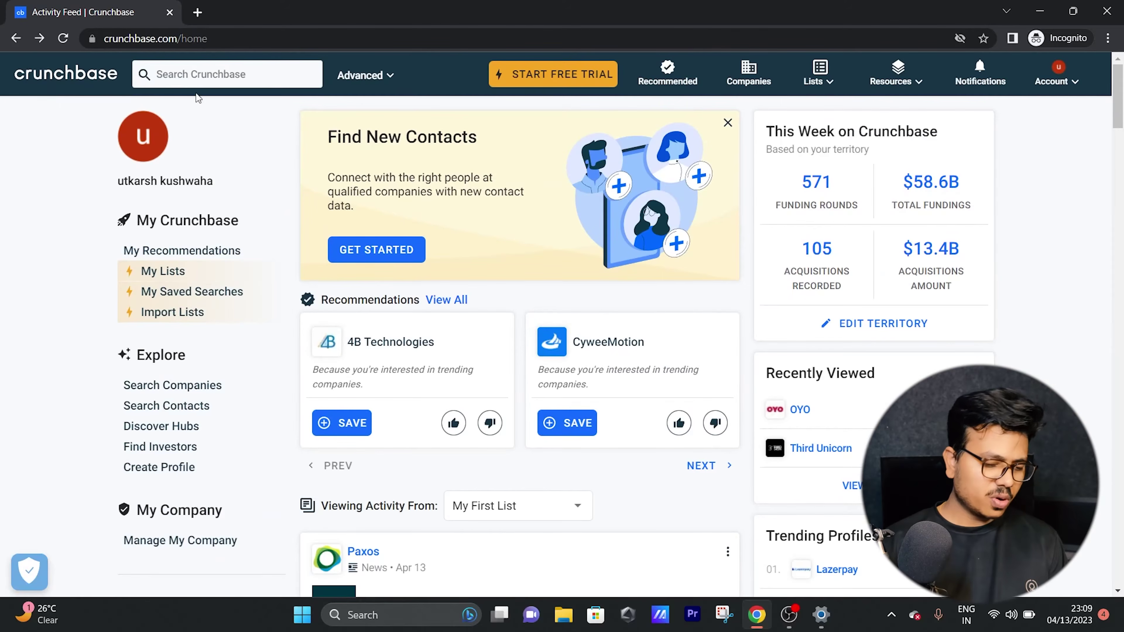
# Step: Look through the Crunchbase home feed, including recommendations, trending profiles, featured searches and company news
pyautogui.scroll(-1, 1070, 270)
pyautogui.scroll(-5, 1069, 271)
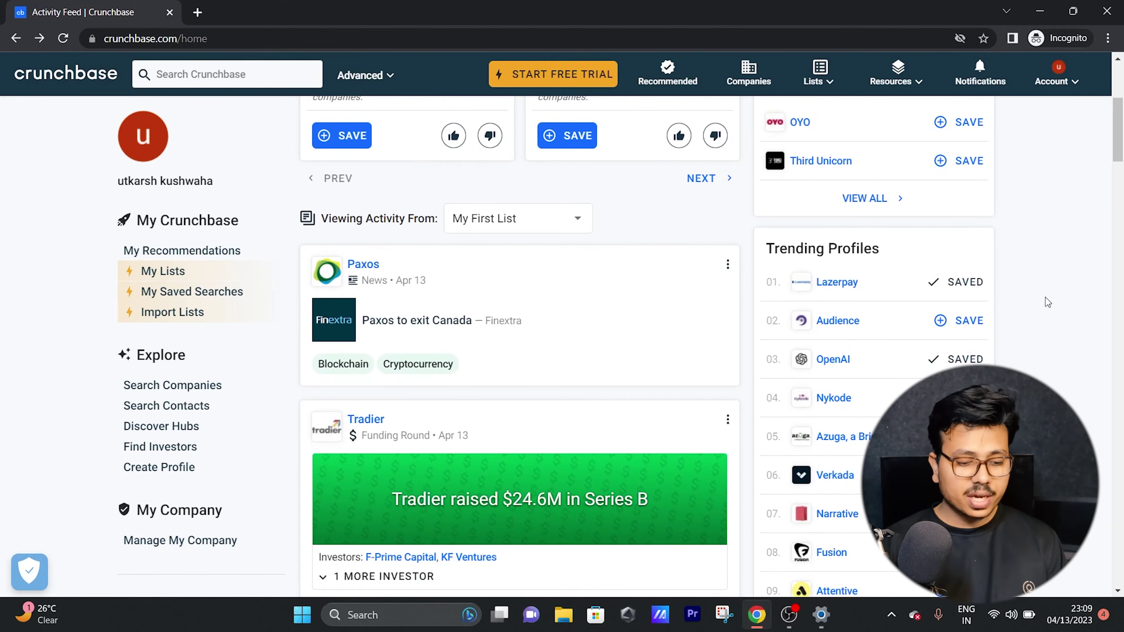
pyautogui.scroll(-4, 1045, 297)
pyautogui.scroll(2, 1034, 248)
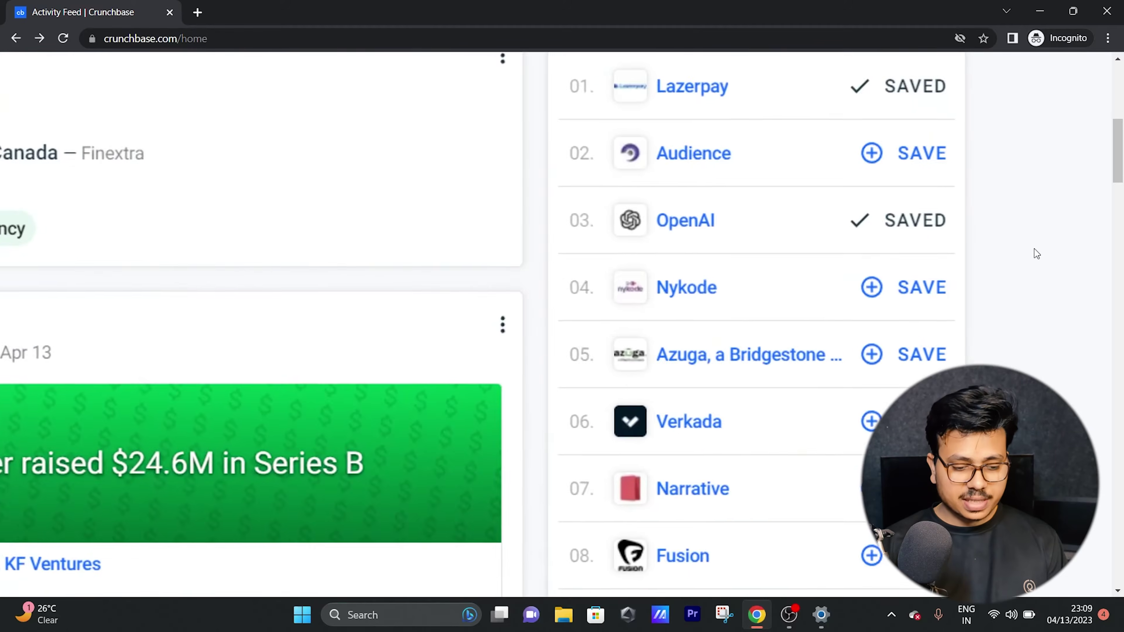
pyautogui.scroll(2, 896, 247)
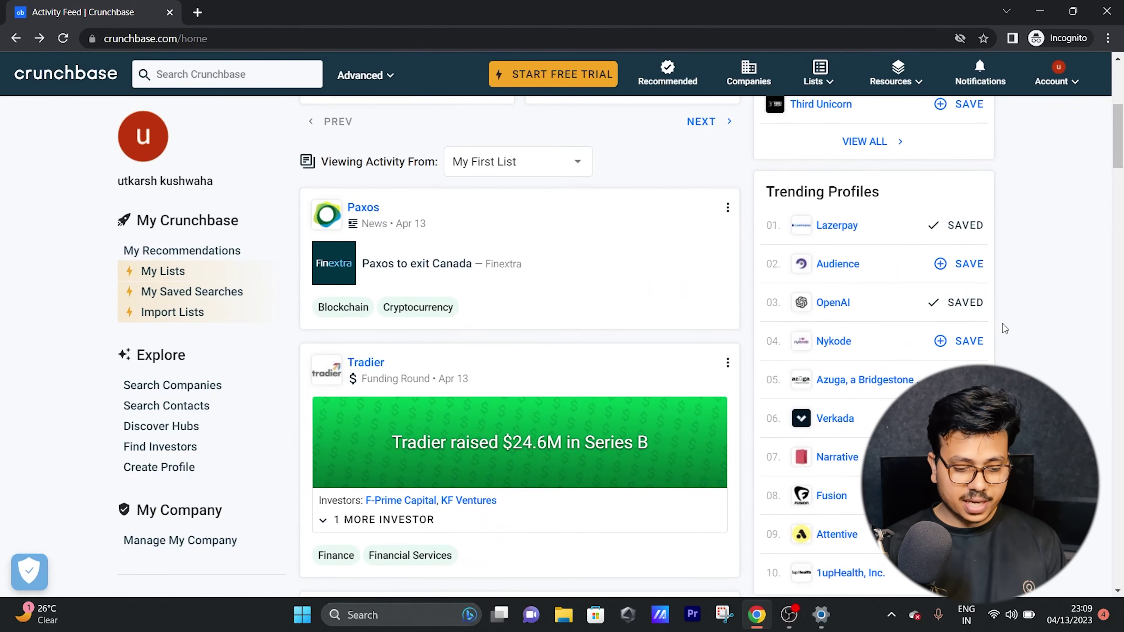
pyautogui.scroll(-4, 1015, 368)
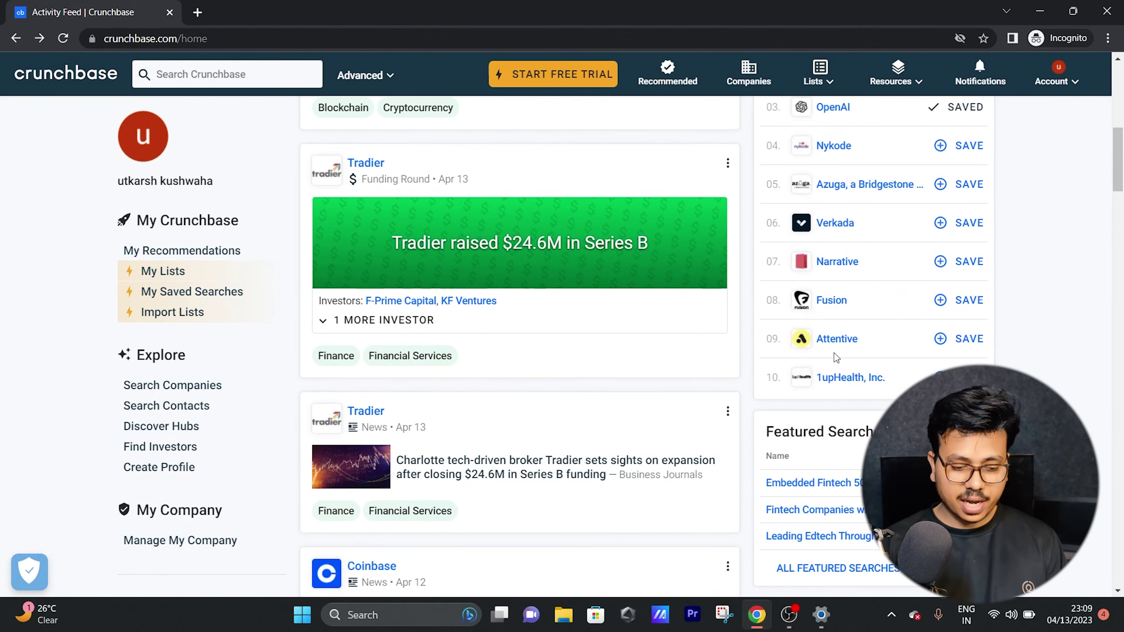
pyautogui.scroll(-5, 1041, 333)
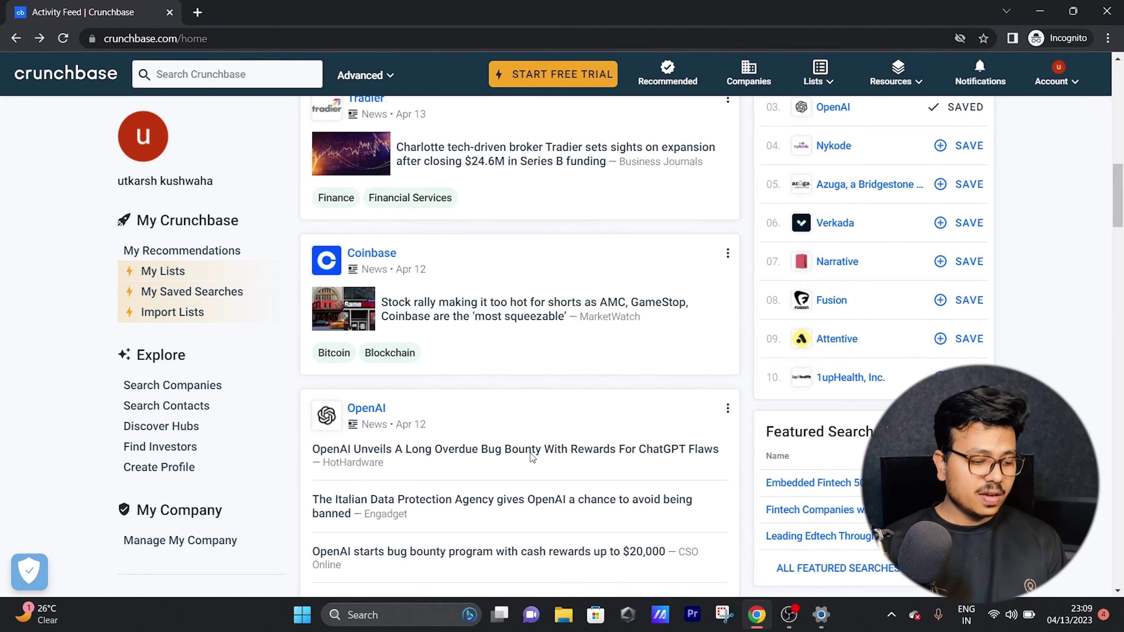
pyautogui.scroll(-8, 521, 469)
pyautogui.scroll(15, 544, 253)
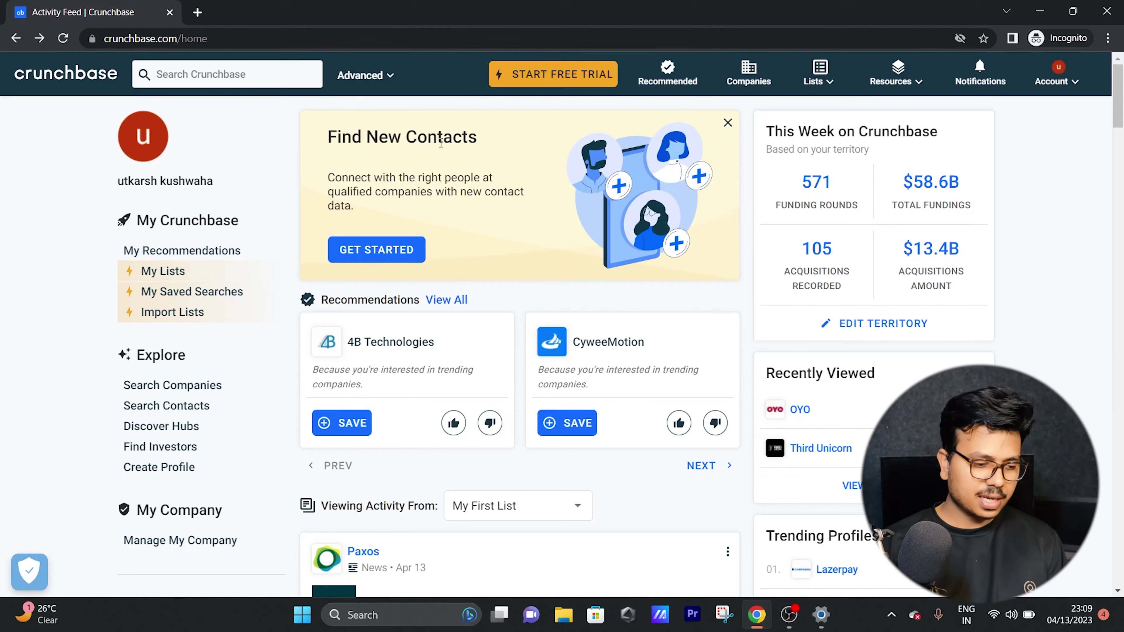
pyautogui.scroll(-7, 88, 133)
pyautogui.scroll(7, 155, 115)
# Step: Search Crunchbase for "oyo" and open the profile of OYO, the global travel tech company
pyautogui.click(225, 74)
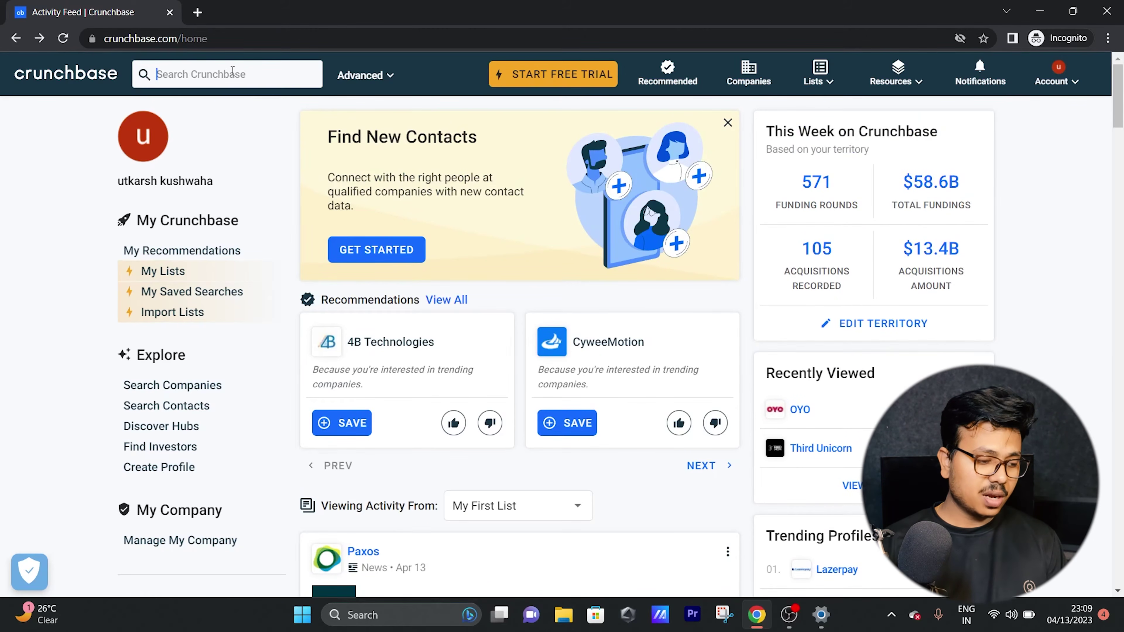
pyautogui.write('dyo')
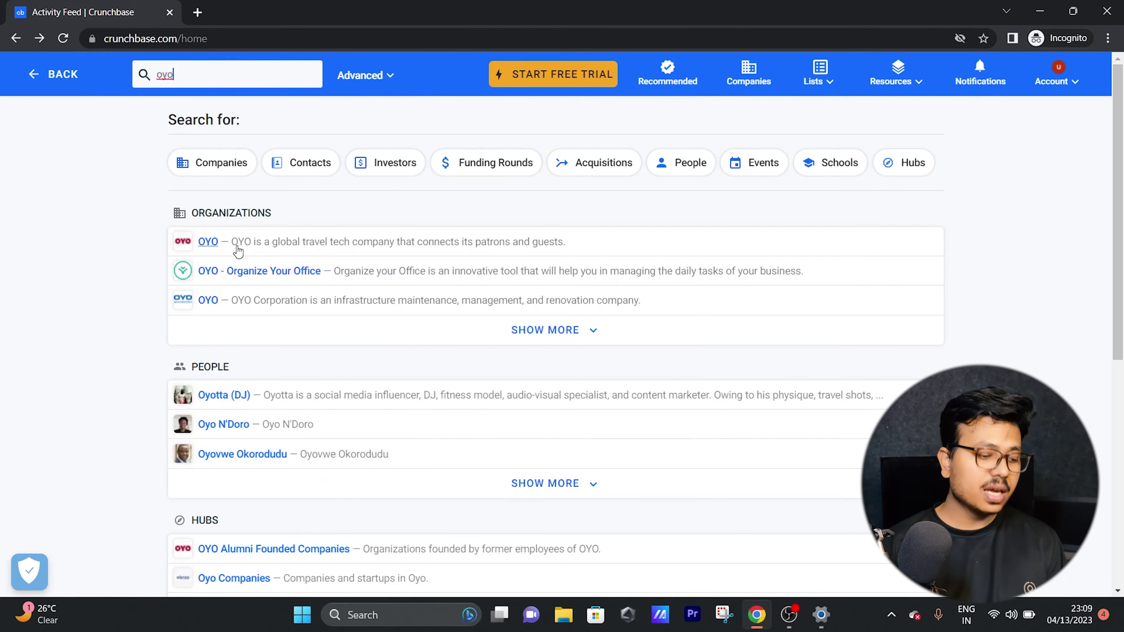
pyautogui.click(208, 242)
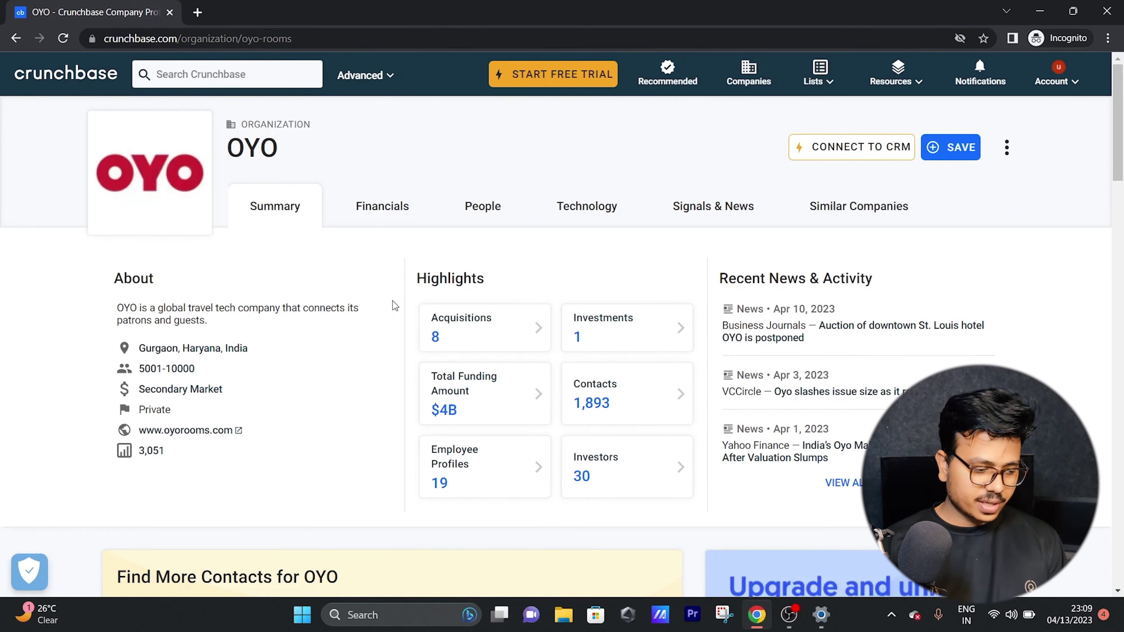
# Step: Examine the About details, Highlights and Recent News & Activity in OYO's company summary
pyautogui.hotkey('ctrl', '+')
pyautogui.hotkey('ctrl', '+')
pyautogui.hotkey('ctrl', '+')
pyautogui.hotkey('ctrl', '+')
pyautogui.hotkey('ctrl', '0')
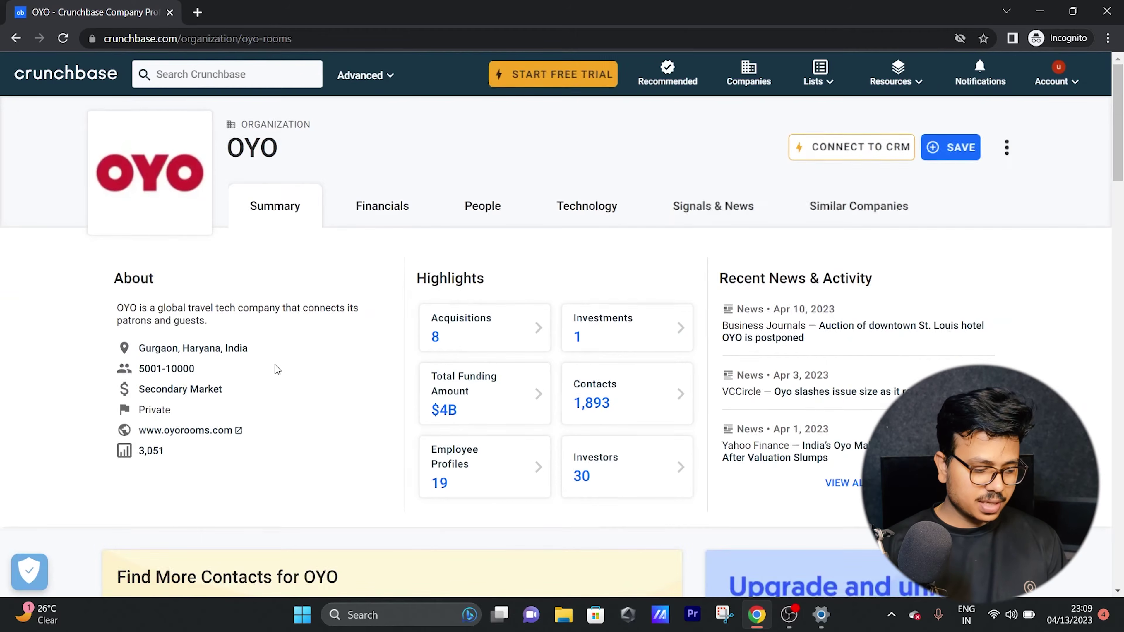
pyautogui.hotkey('ctrl', '+')
pyautogui.hotkey('ctrl', '+')
pyautogui.hotkey('ctrl', '+')
pyautogui.hotkey('ctrl', '+')
pyautogui.hotkey('ctrl', '+')
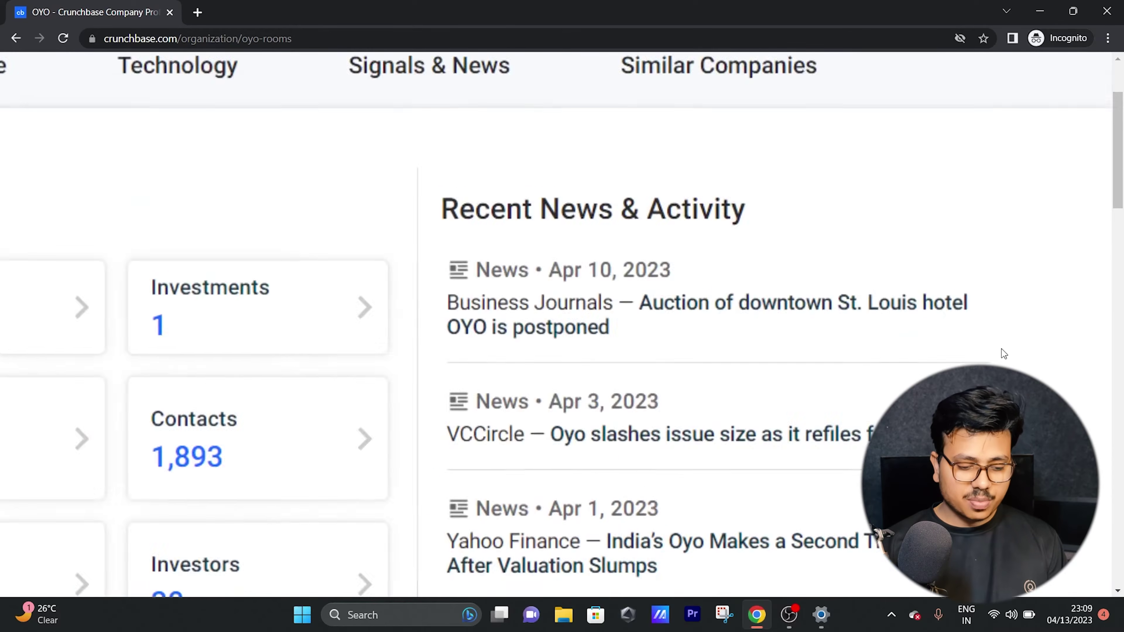
pyautogui.scroll(-2, 863, 407)
pyautogui.hotkey('ctrl', '-')
pyautogui.hotkey('ctrl', '-')
pyautogui.hotkey('ctrl', '-')
pyautogui.hotkey('ctrl', '-')
pyautogui.hotkey('ctrl', '-')
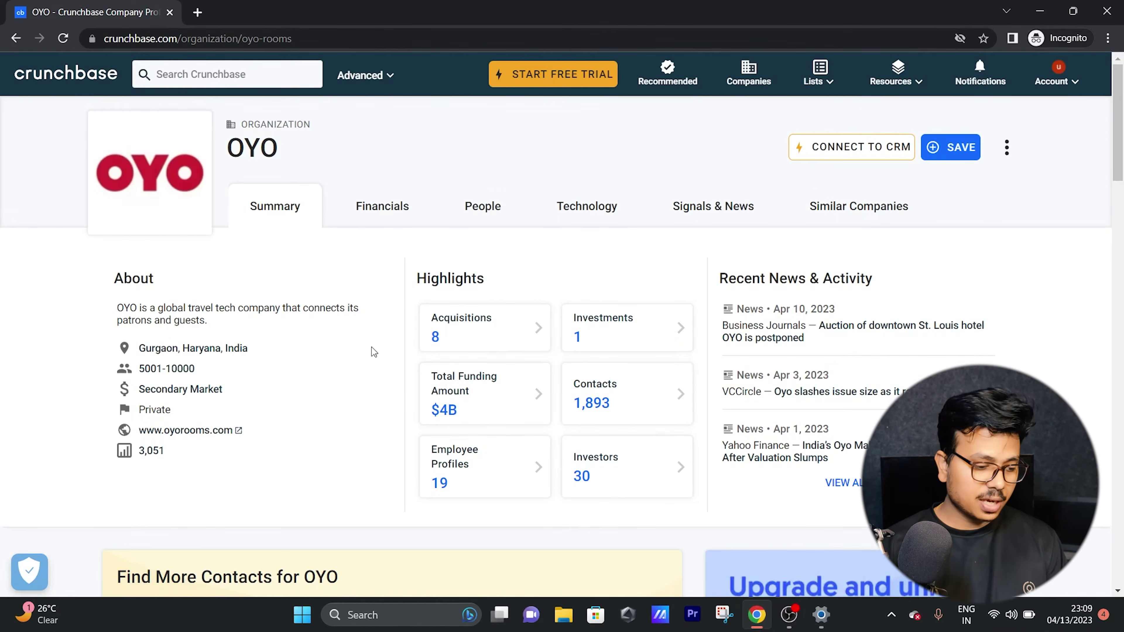
# Step: Open OYO's People information and go to its Contacts list
pyautogui.click(497, 203)
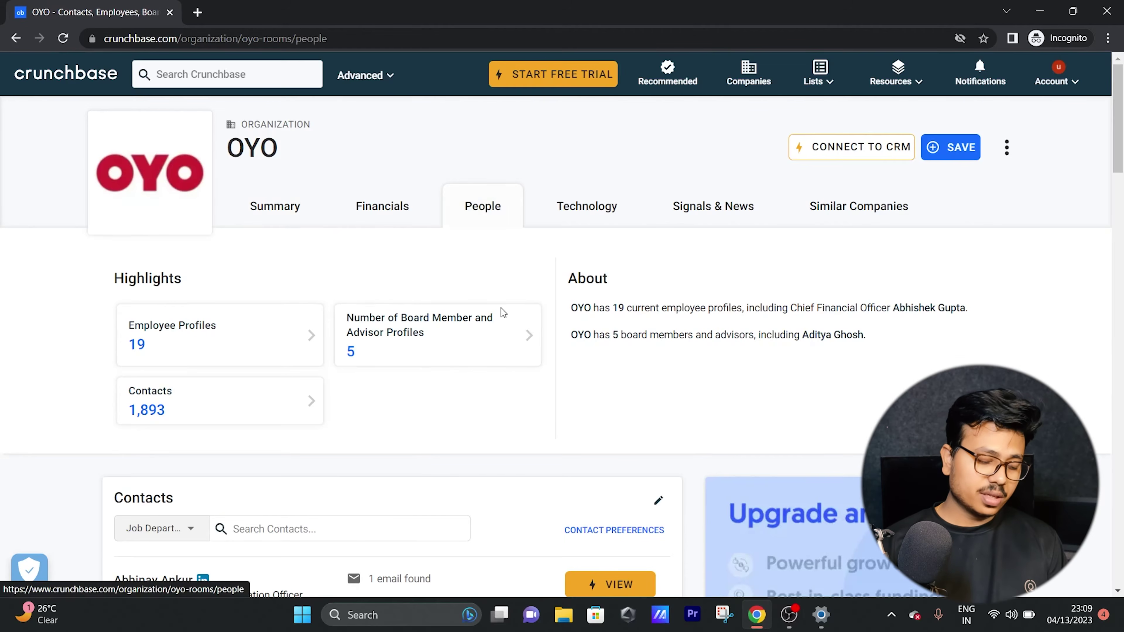
pyautogui.scroll(-8, 417, 384)
pyautogui.scroll(6, 409, 394)
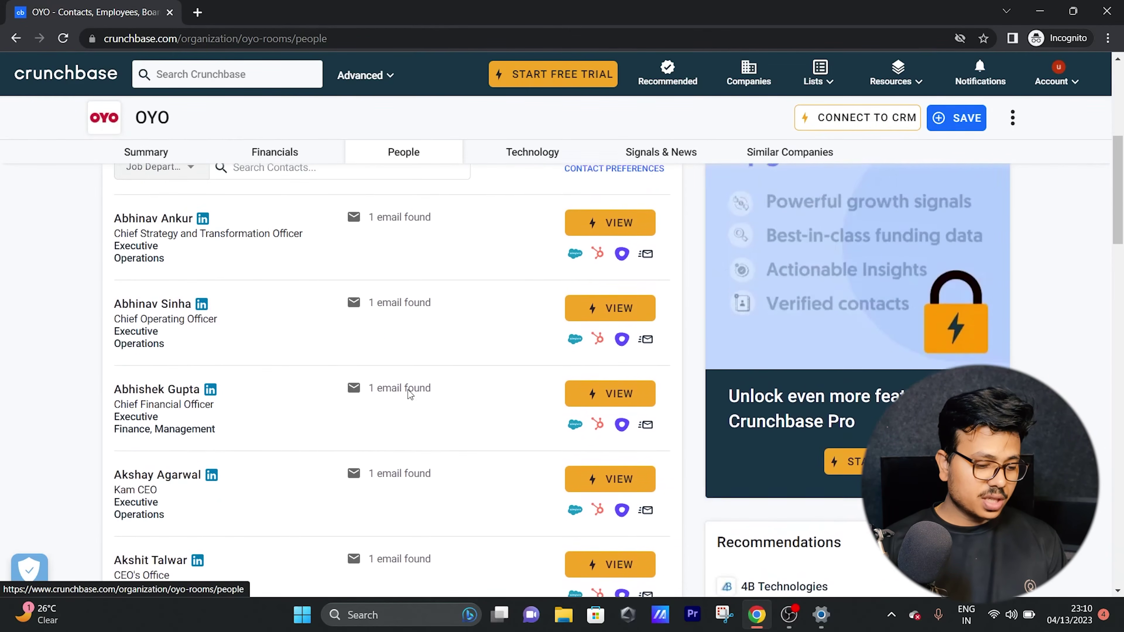
# Step: Review the names, job titles, departments and email availability in OYO's Contacts list
pyautogui.hotkey('ctrl', '+')
pyautogui.hotkey('ctrl', '+')
pyautogui.hotkey('ctrl', '+')
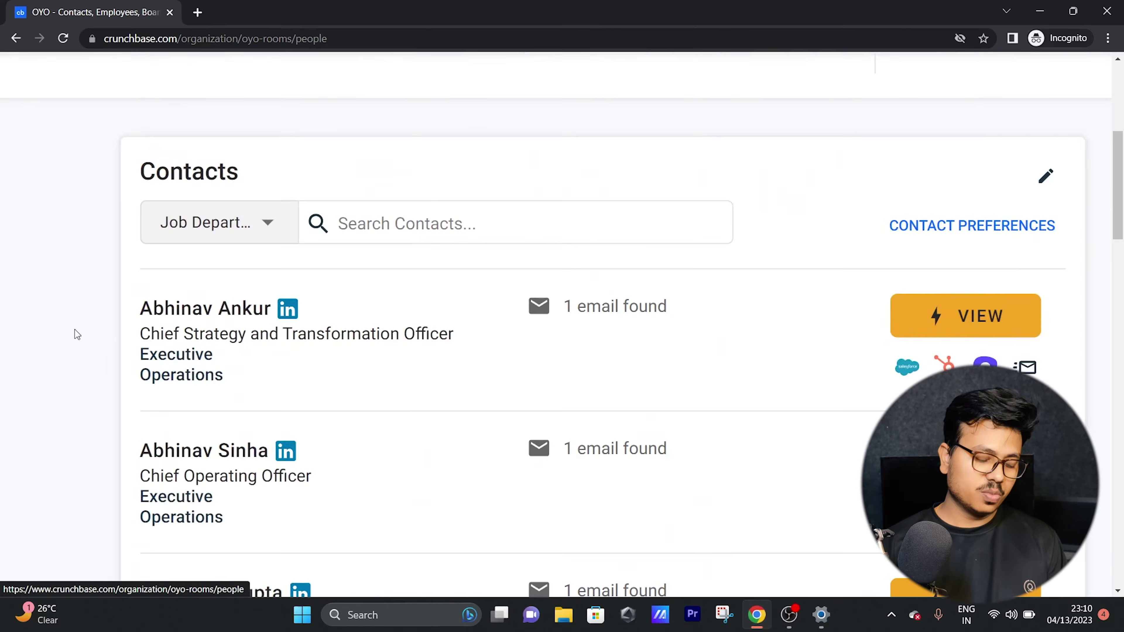
pyautogui.scroll(-1, 214, 372)
pyautogui.scroll(2, 140, 361)
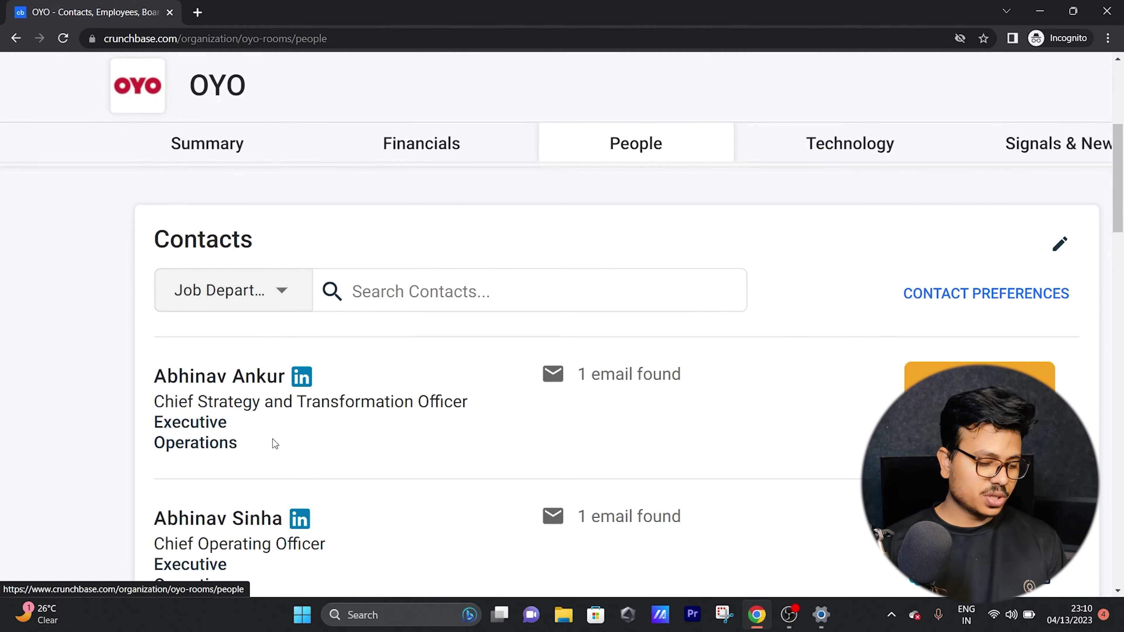
pyautogui.scroll(-5, 271, 441)
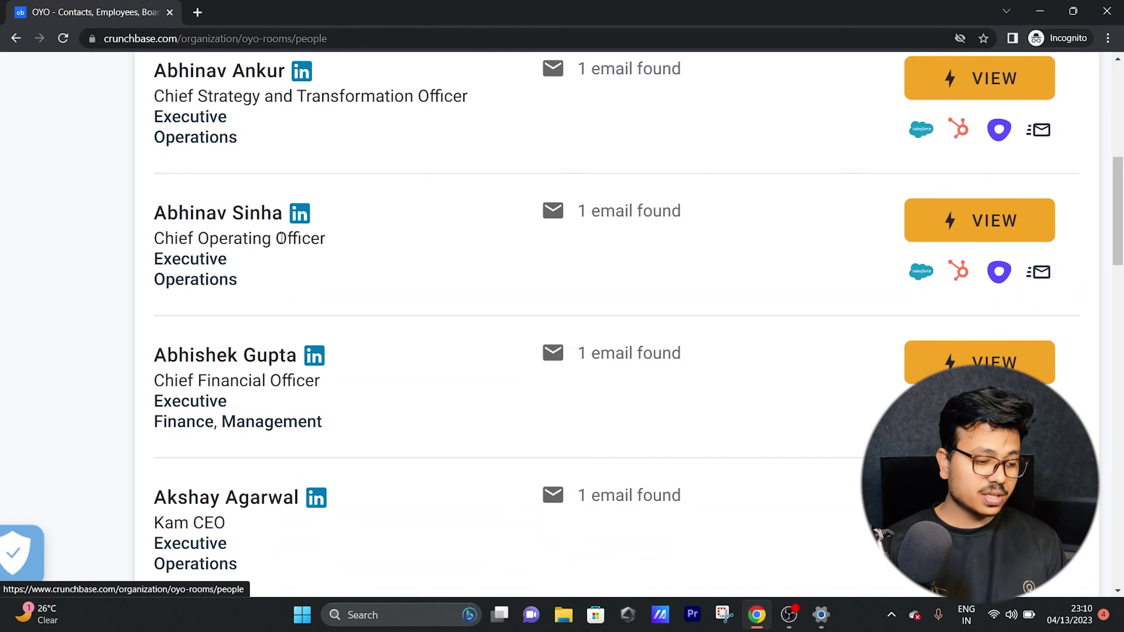
pyautogui.scroll(-3, 341, 261)
pyautogui.scroll(-4, 343, 262)
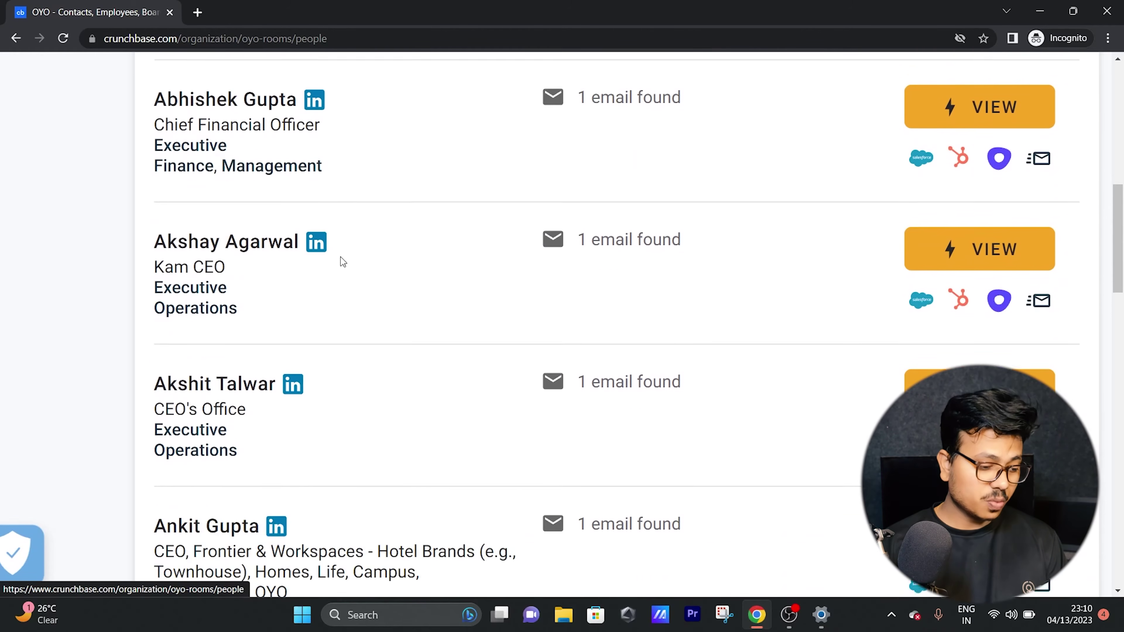
pyautogui.hotkey('ctrl', '-')
pyautogui.hotkey('ctrl', '-')
pyautogui.hotkey('ctrl', '-')
pyautogui.hotkey('ctrl', '-')
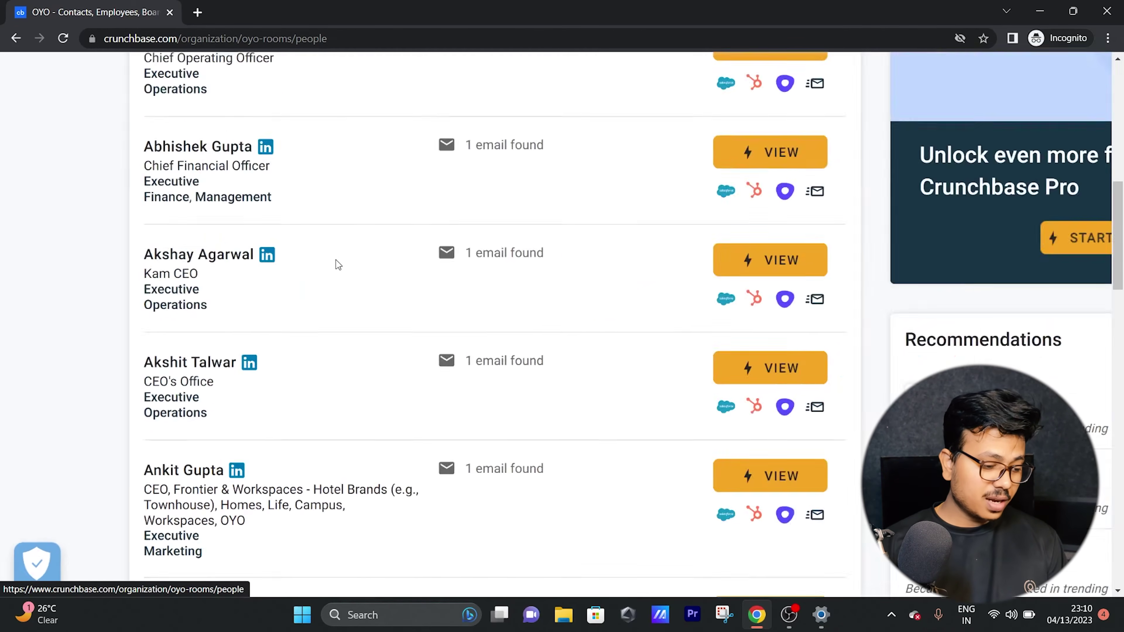
pyautogui.scroll(-6, 292, 394)
pyautogui.scroll(-8, 278, 447)
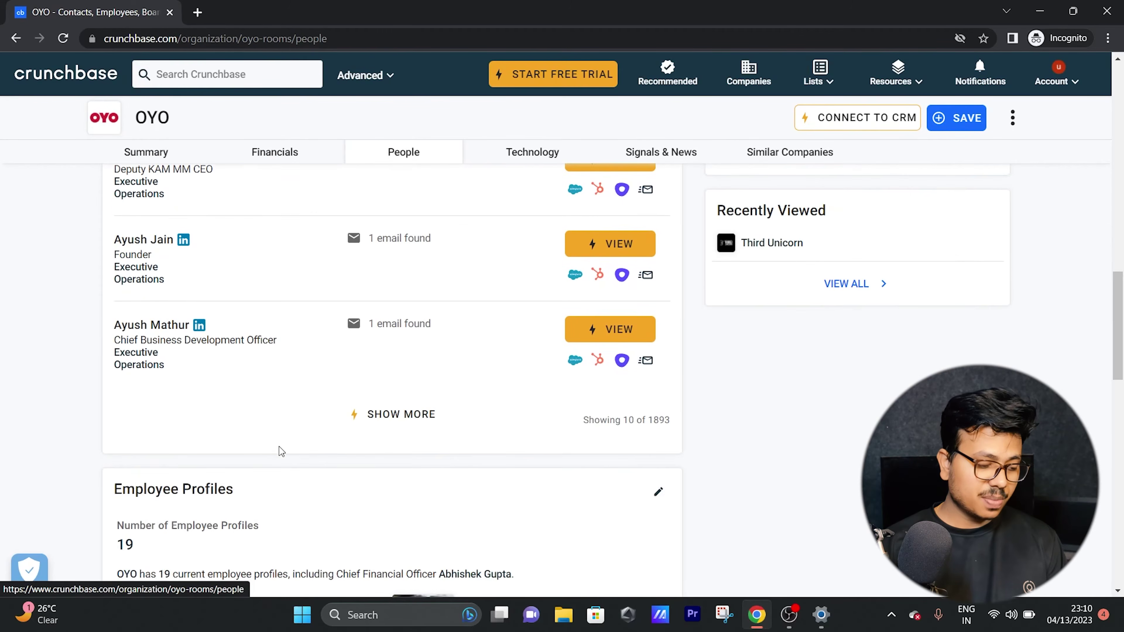
pyautogui.scroll(10, 279, 447)
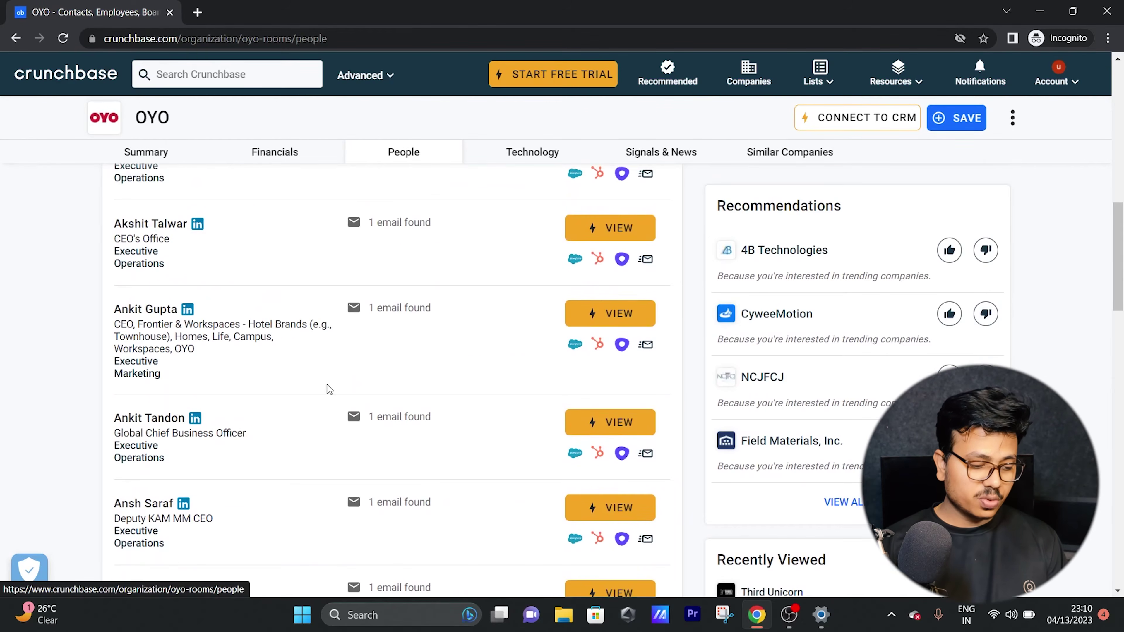
pyautogui.scroll(3, 329, 390)
pyautogui.scroll(4, 413, 371)
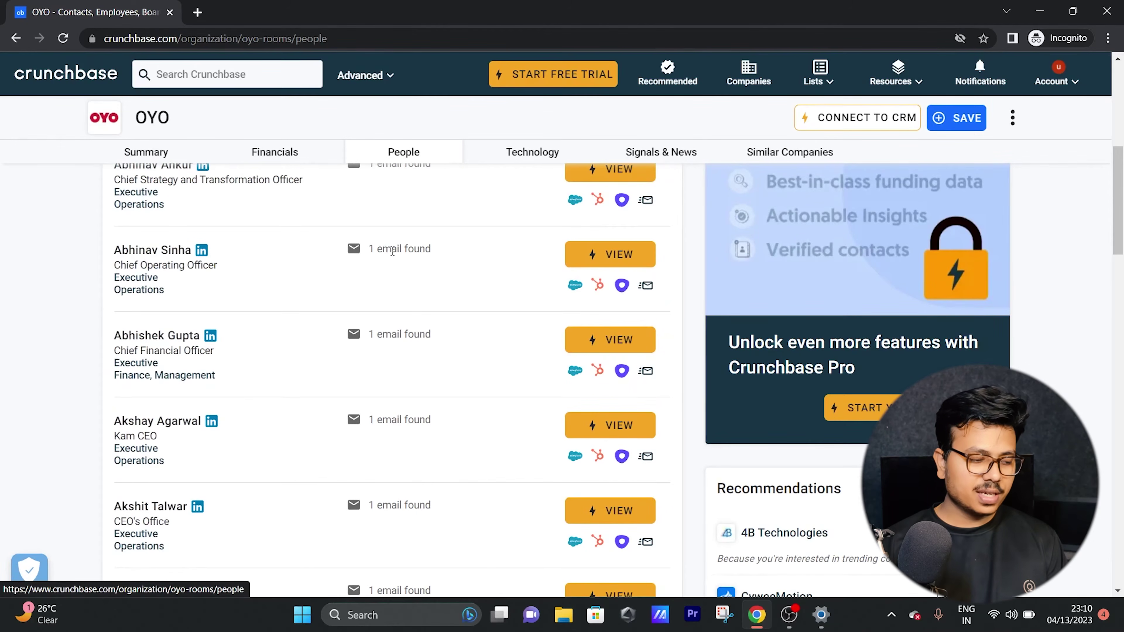
pyautogui.scroll(-1, 413, 367)
pyautogui.scroll(-15, 411, 364)
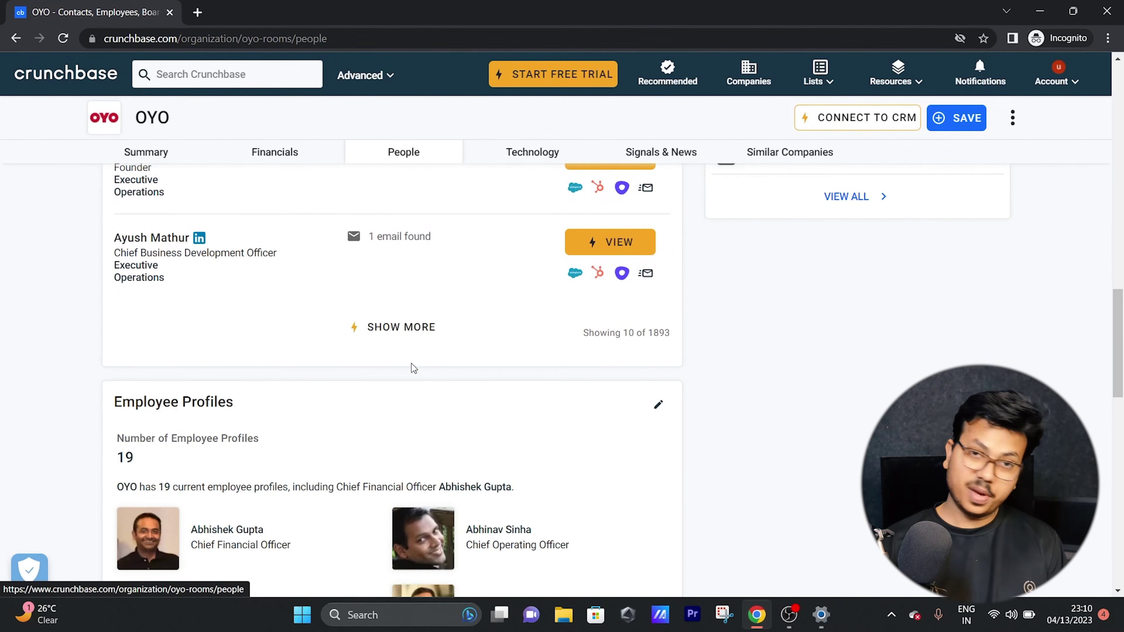
# Step: Examine OYO's Employee Profiles for the founder, the India CEO and other key executives
pyautogui.scroll(-5, 410, 364)
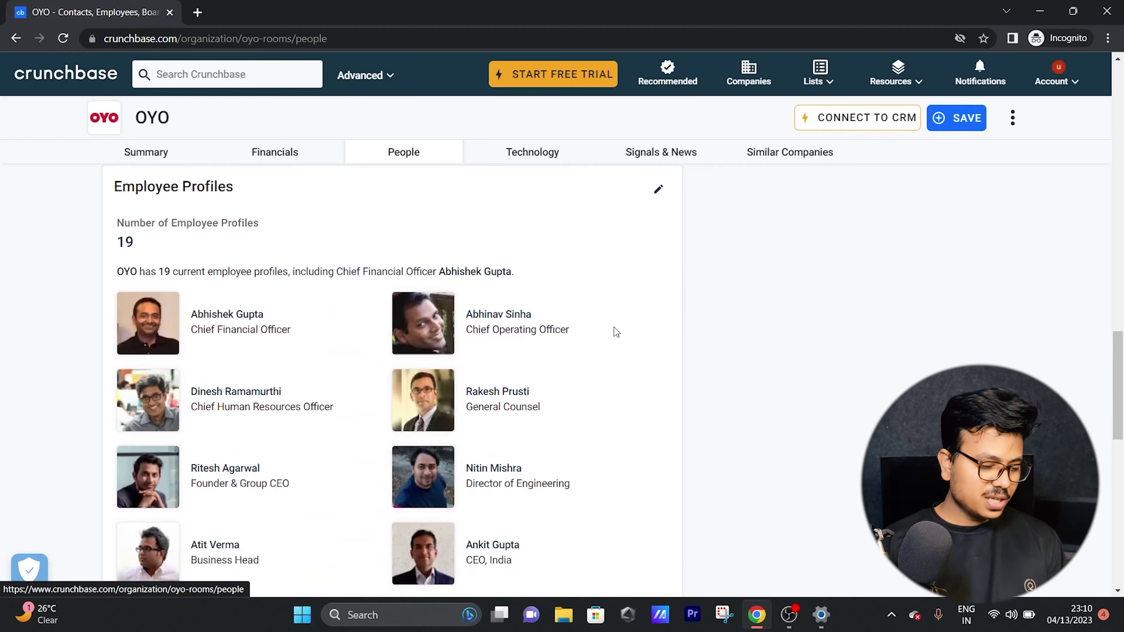
pyautogui.scroll(-3, 614, 326)
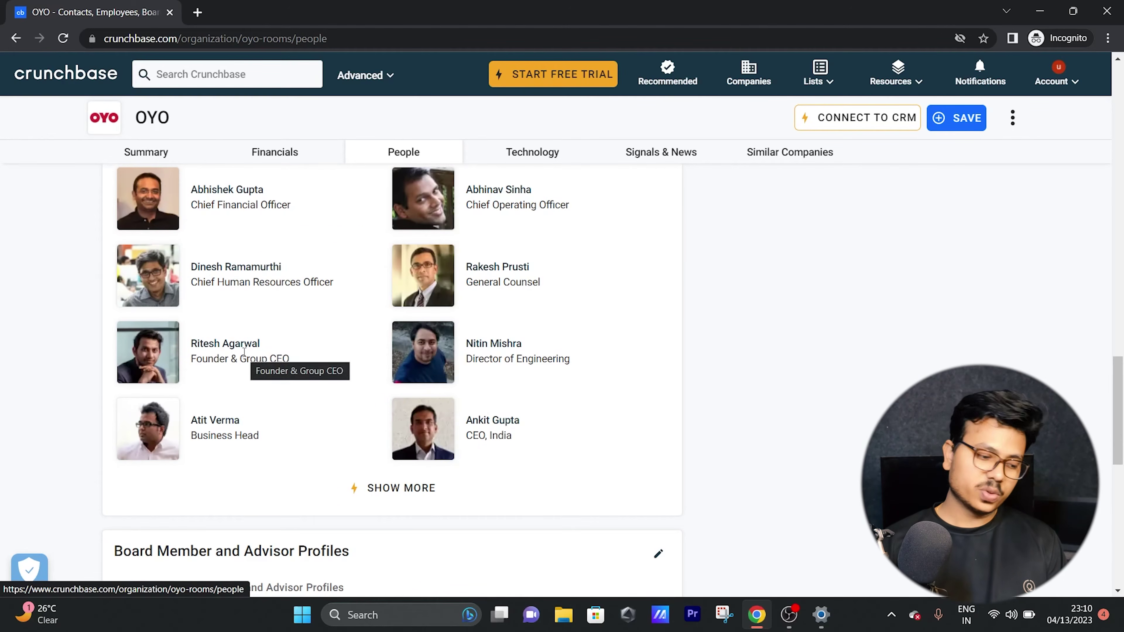
pyautogui.click(156, 371)
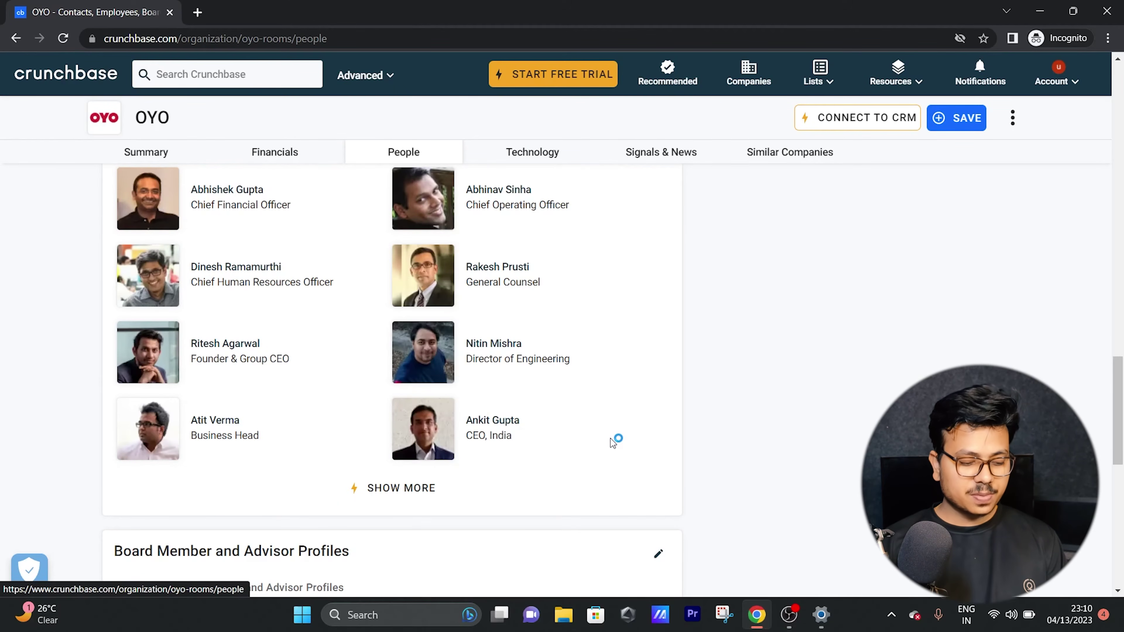
pyautogui.scroll(1, 610, 438)
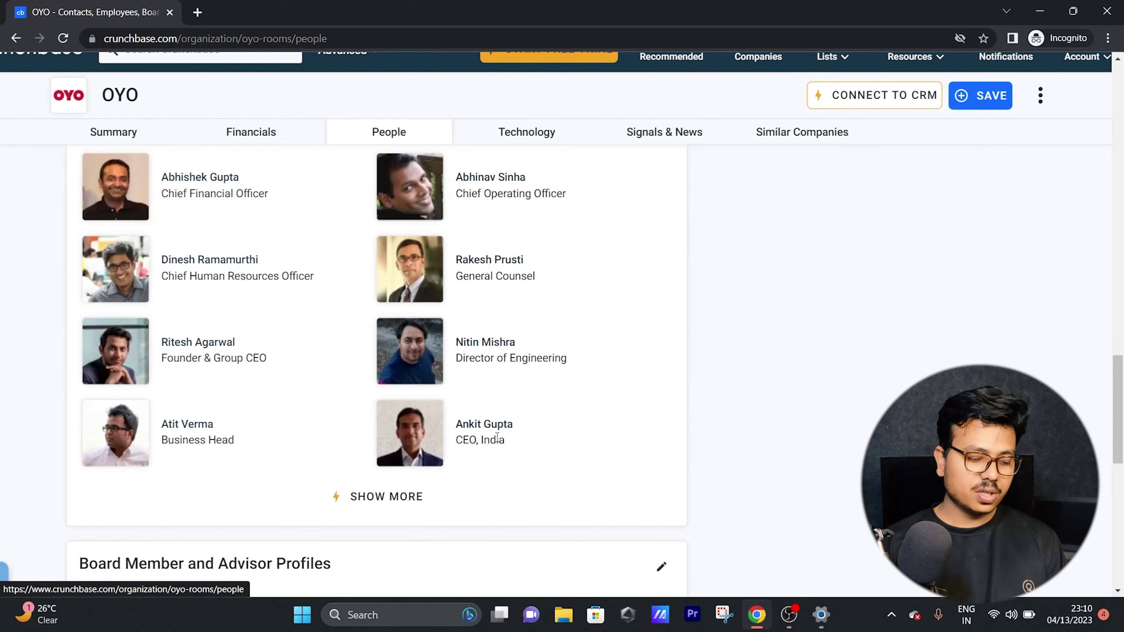
pyautogui.scroll(-1, 497, 437)
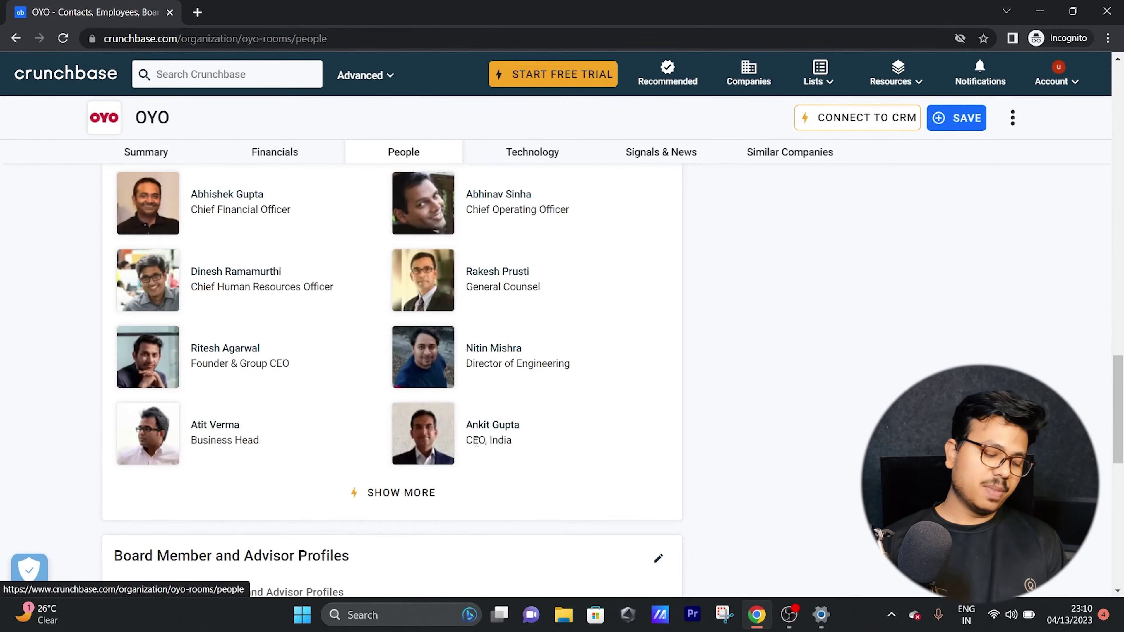
pyautogui.scroll(5, 527, 316)
pyautogui.scroll(-4, 527, 316)
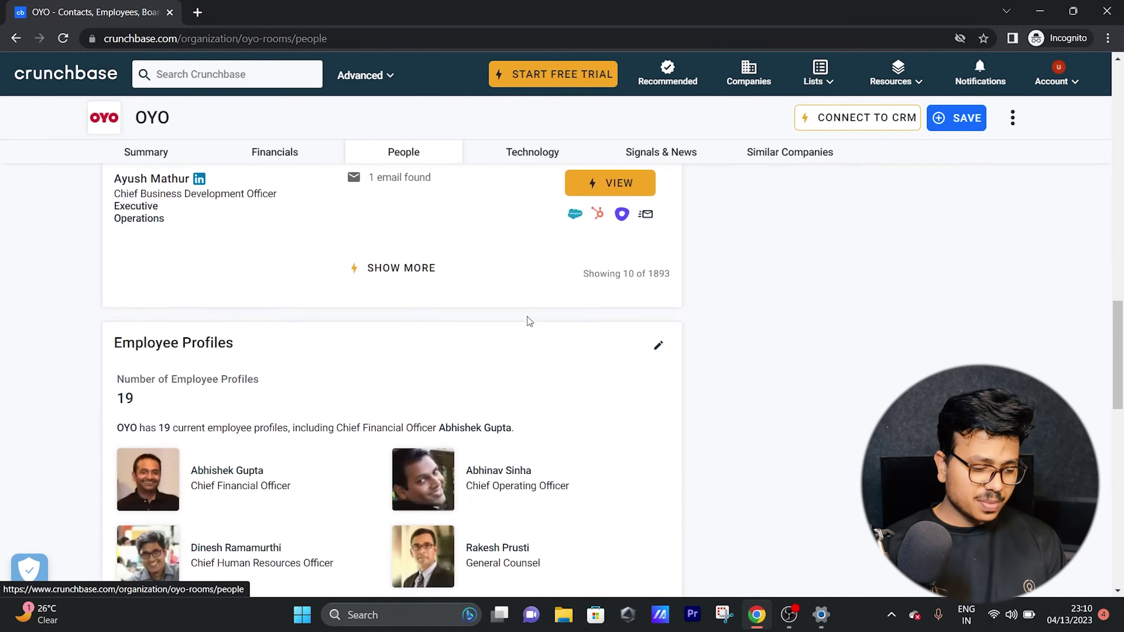
pyautogui.scroll(-2, 530, 321)
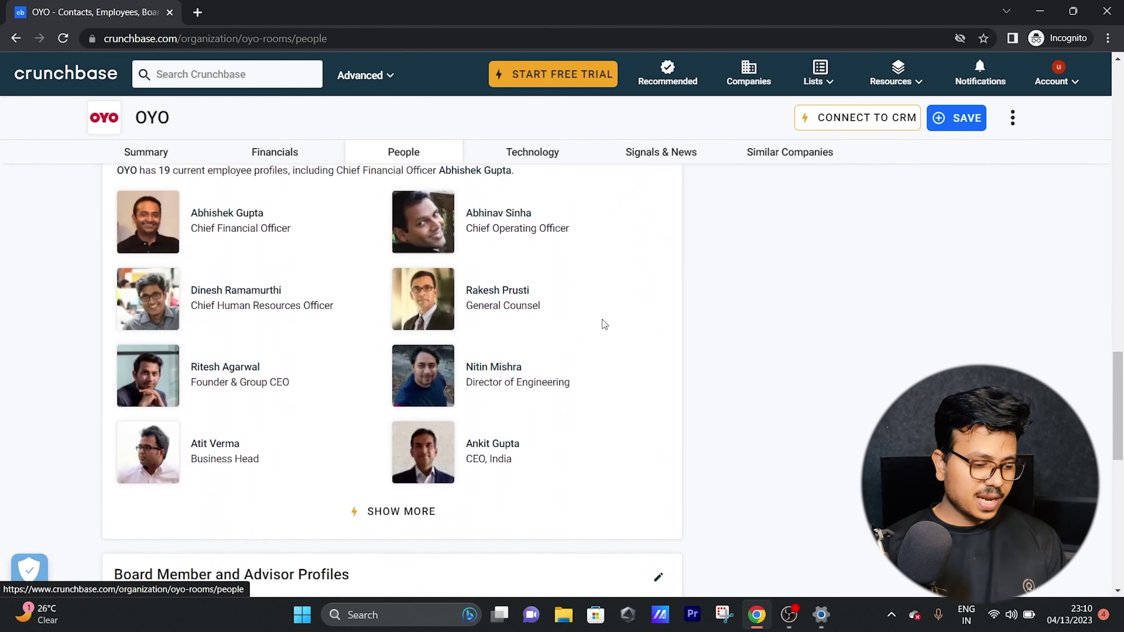
pyautogui.scroll(-2, 590, 379)
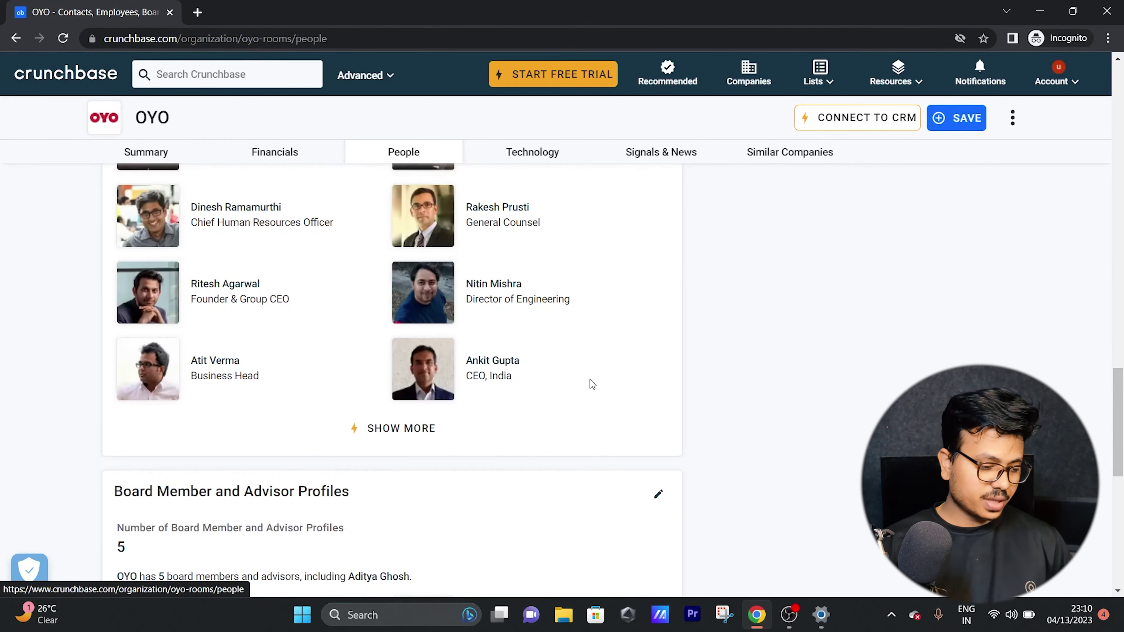
# Step: Search the web in a new tab for the OYO India CEO's name plus "oyo" and open their LinkedIn profile
pyautogui.click(197, 12)
pyautogui.write('ankit gupt oyo')
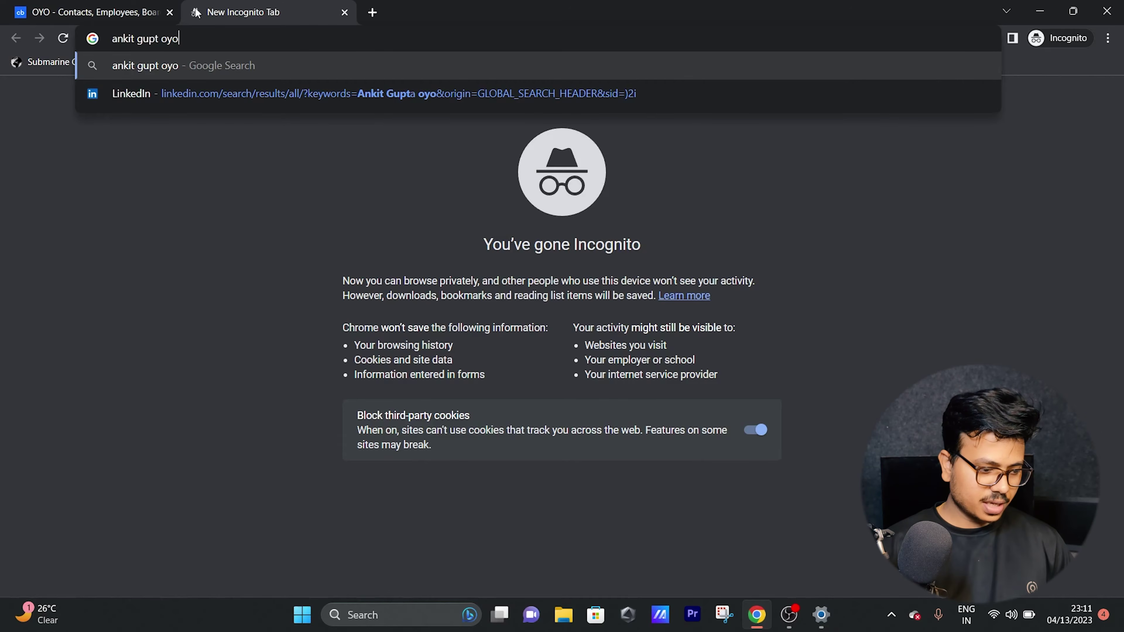
pyautogui.press('Return')
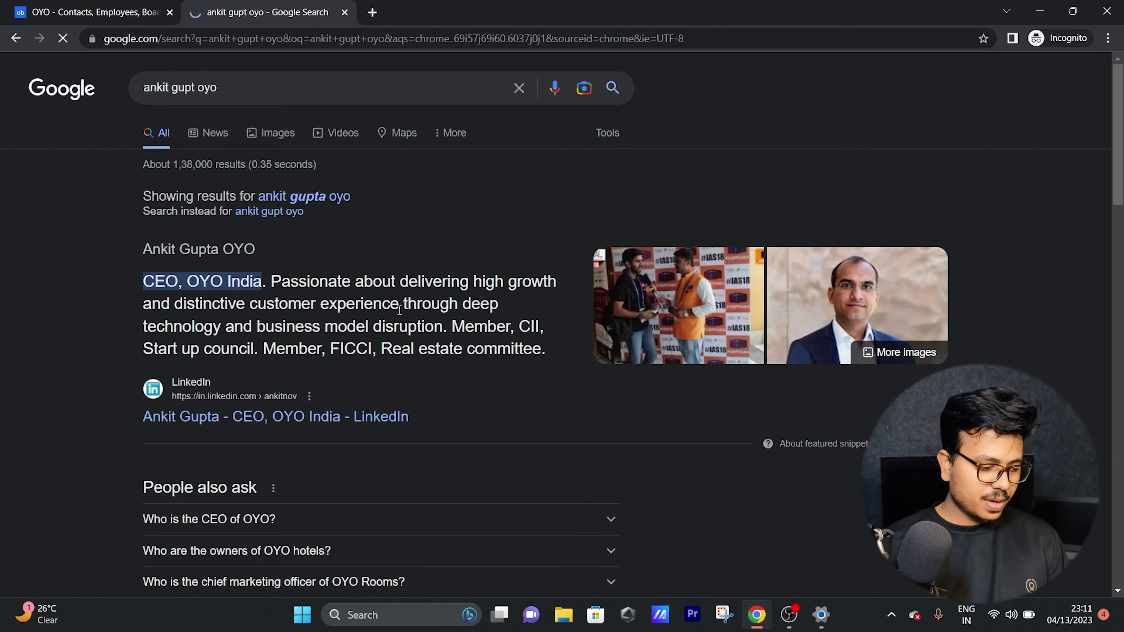
pyautogui.scroll(-2, 400, 310)
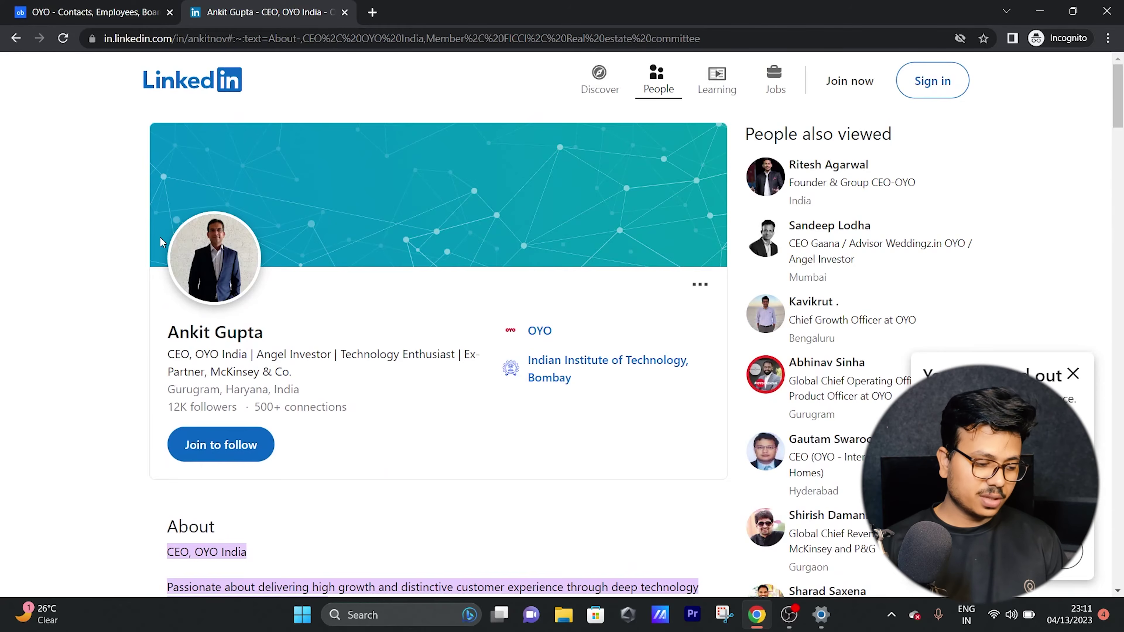
pyautogui.hotkey('ctrl', '+')
pyautogui.hotkey('ctrl', '+')
pyautogui.hotkey('ctrl', '+')
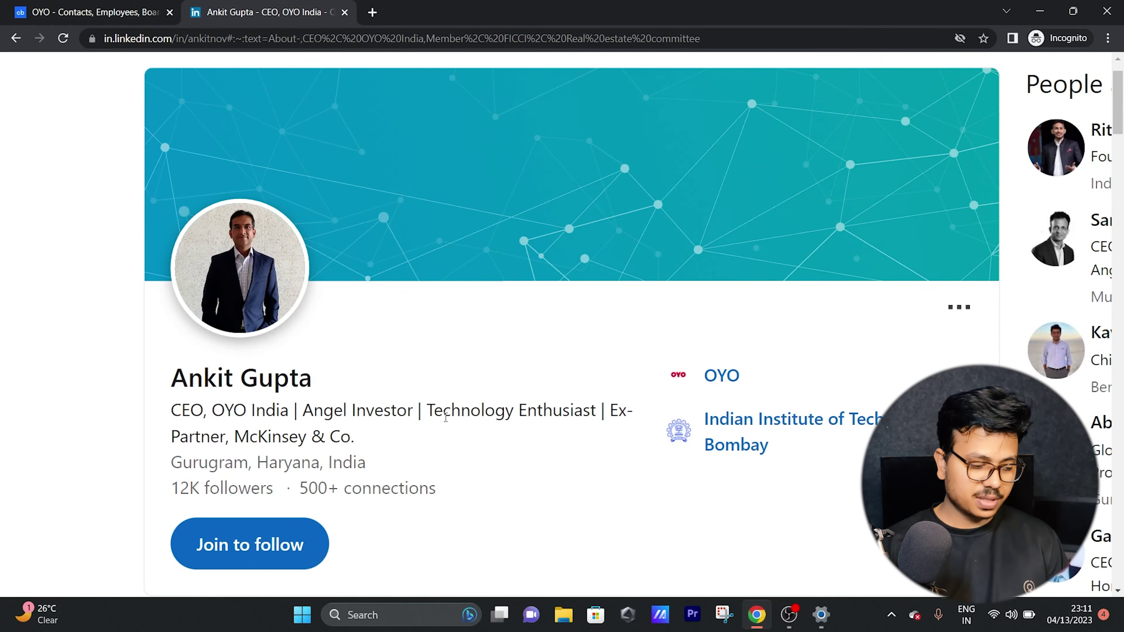
# Step: Open the RocketReach site, rocketreach.co, in a new browser tab
pyautogui.hotkey('ctrl', '0')
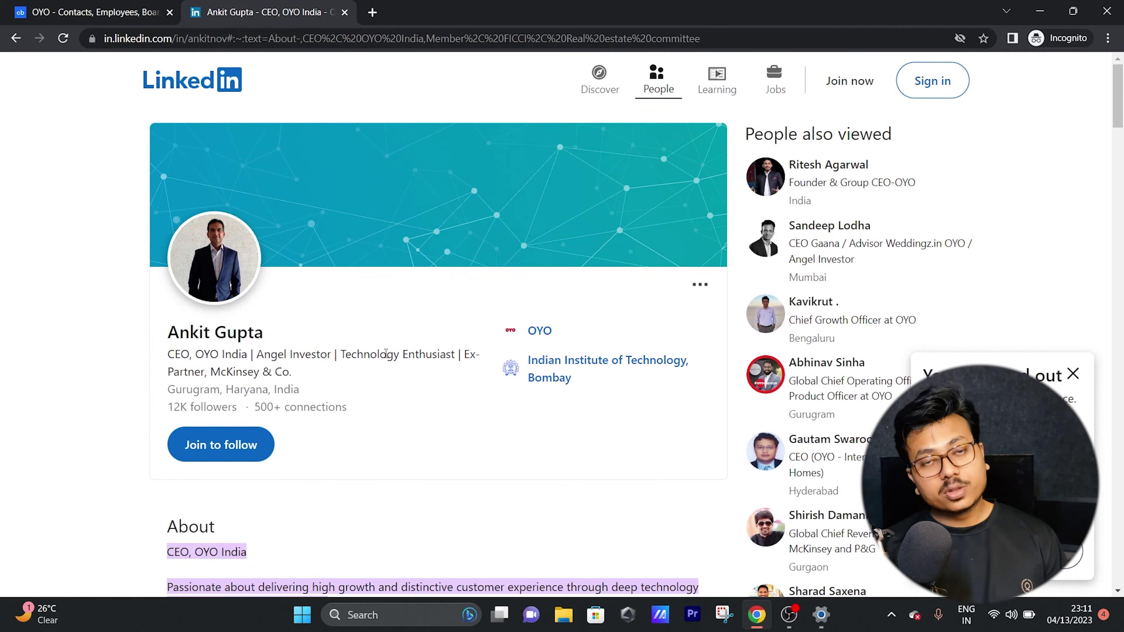
pyautogui.scroll(-2, 349, 348)
pyautogui.scroll(2, 348, 349)
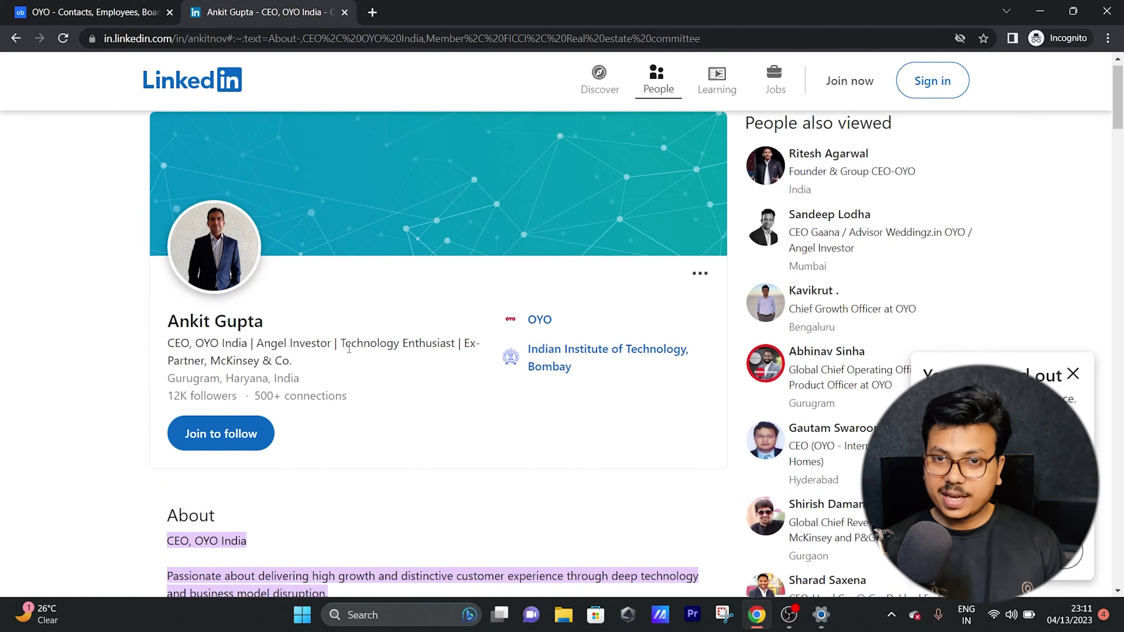
pyautogui.hotkey('ctrl', 't')
pyautogui.write('rocketreach.co')
pyautogui.press('Return')
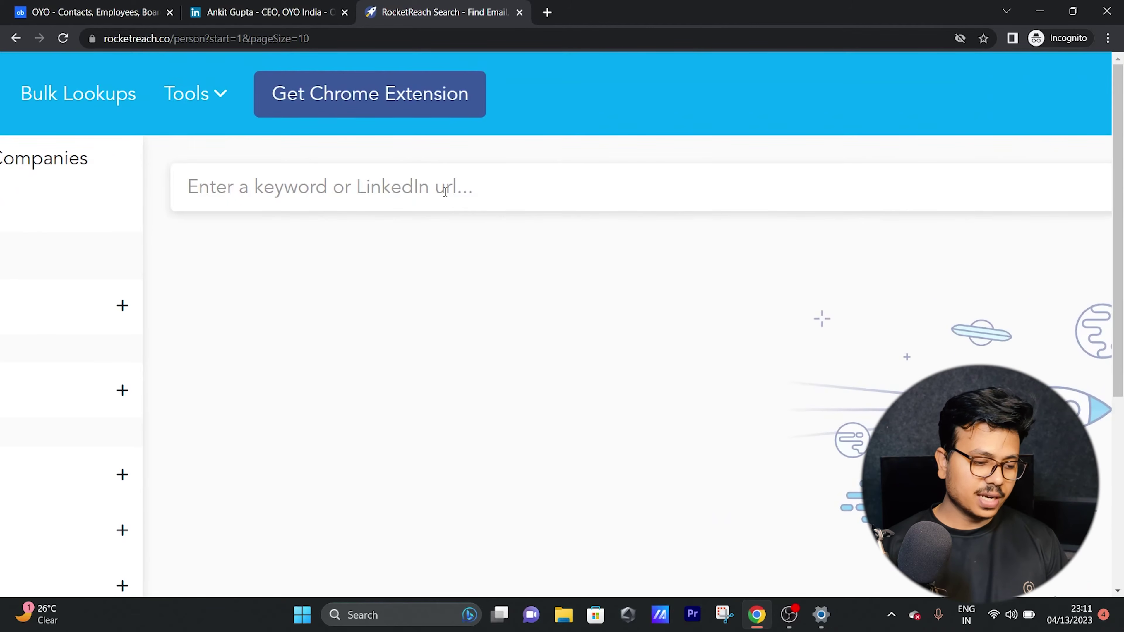
# Step: Copy the URL of the OYO India CEO's LinkedIn profile and search RocketReach with it
pyautogui.click(269, 6)
pyautogui.click(308, 39)
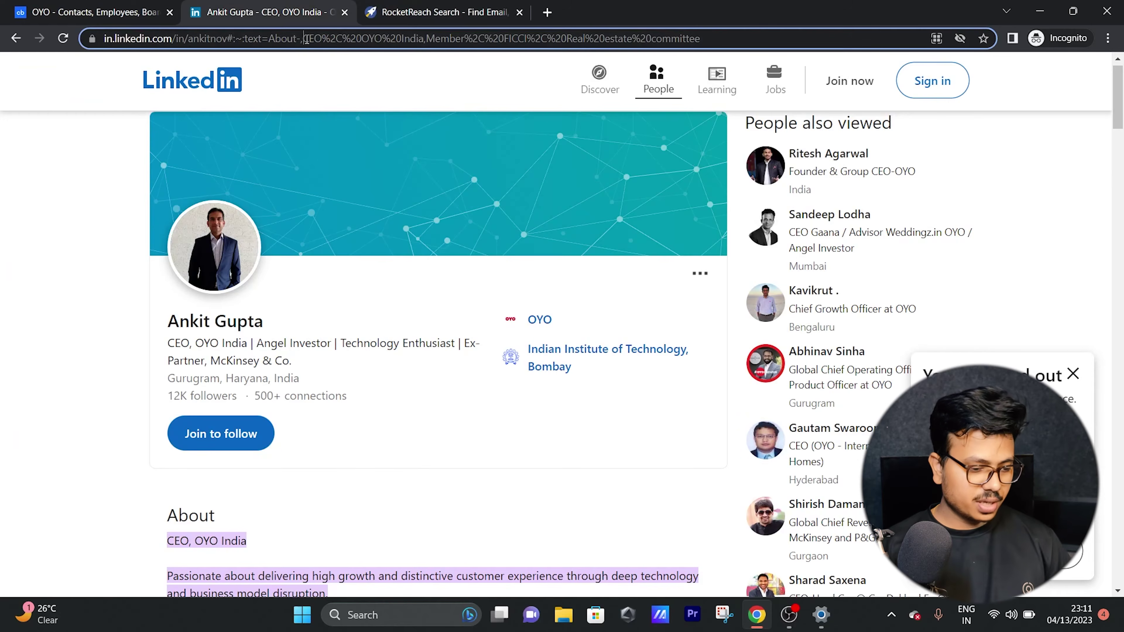
pyautogui.click(410, 6)
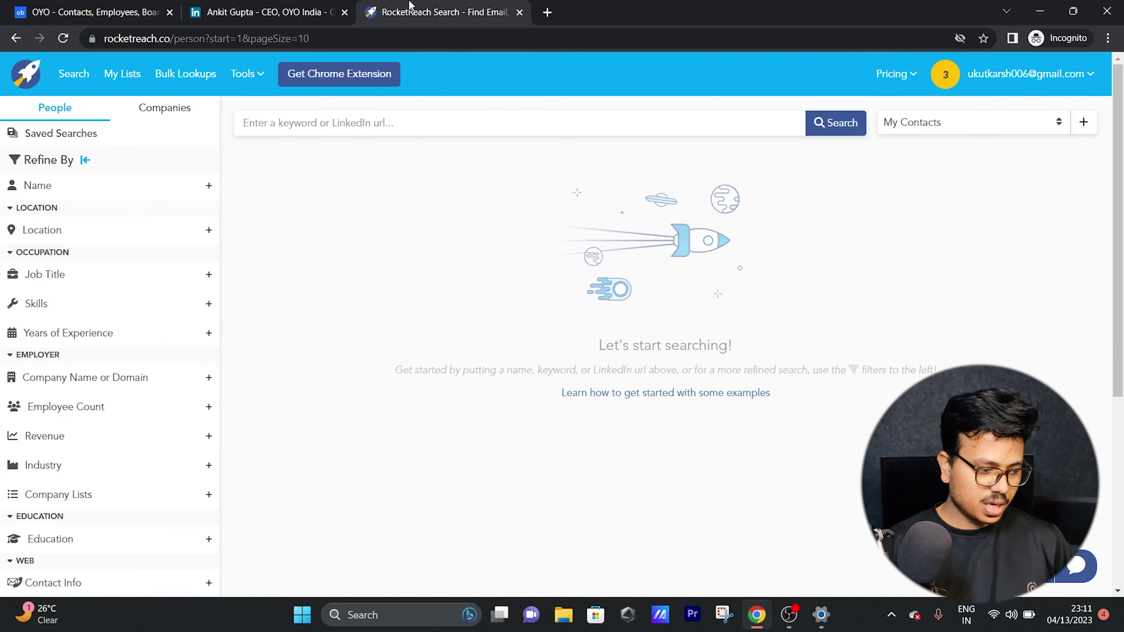
pyautogui.hotkey('ctrl', 'v')
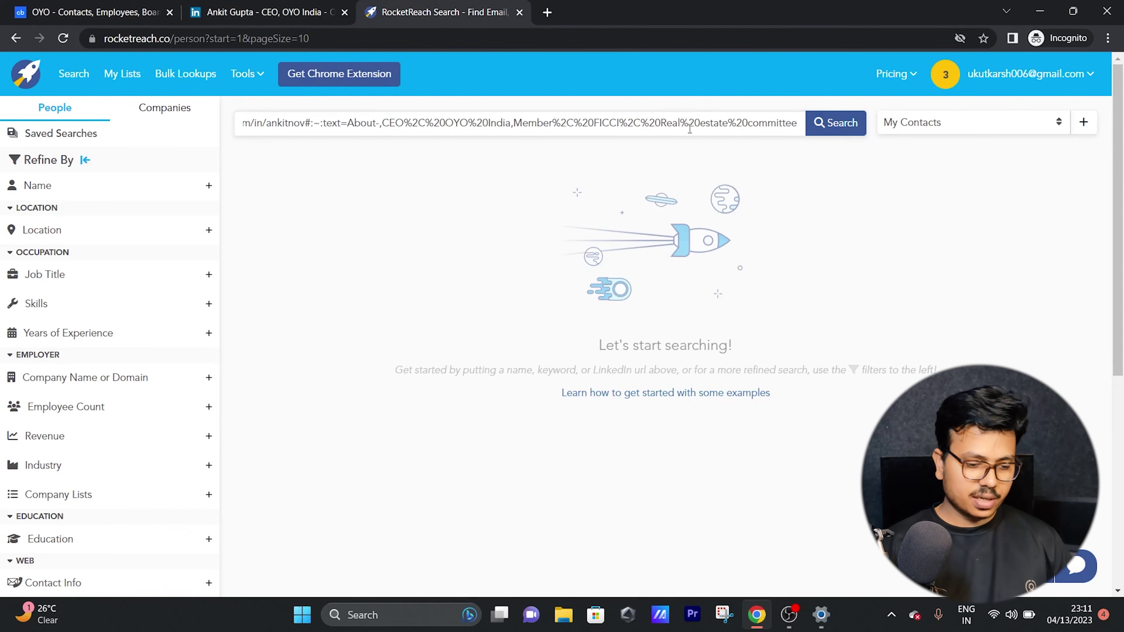
pyautogui.click(858, 123)
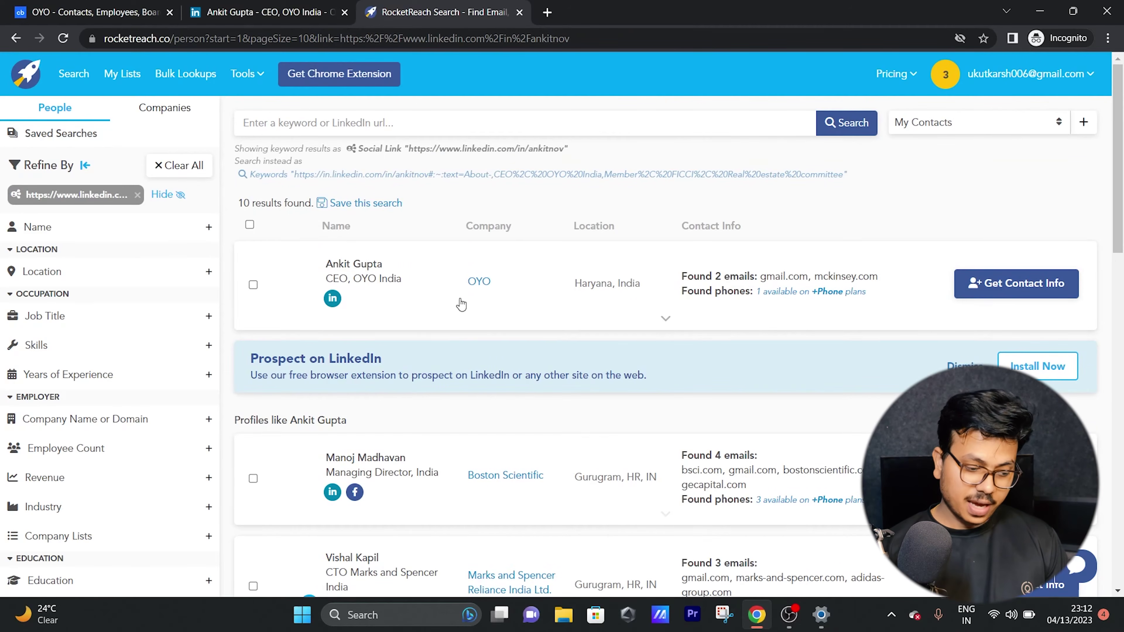
# Step: Examine the OYO India CEO's search result for company, location, available emails and phones, and check the account's remaining lookups
pyautogui.scroll(5, 382, 286)
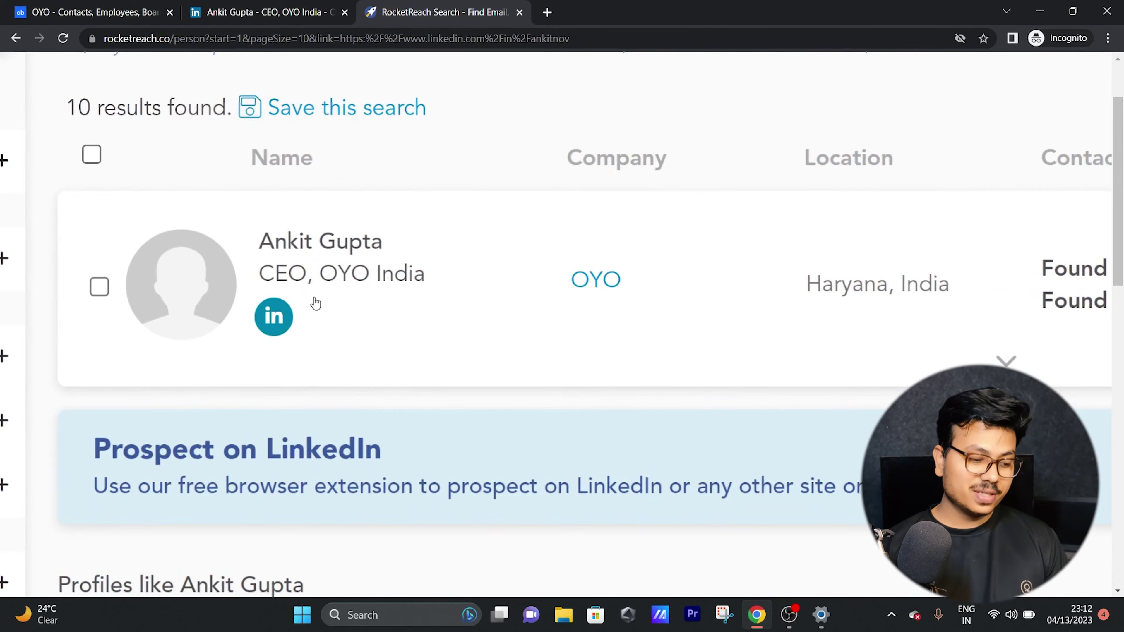
pyautogui.hscroll(3, 567, 319)
pyautogui.scroll(-5, 567, 318)
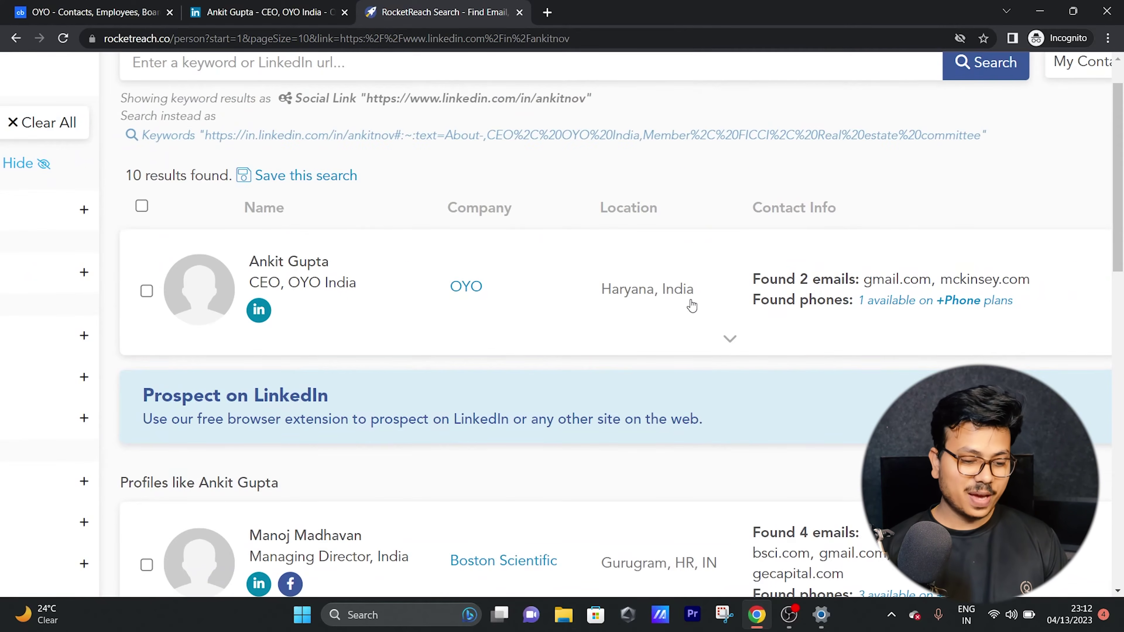
pyautogui.scroll(5, 847, 287)
pyautogui.hscroll(5, 847, 286)
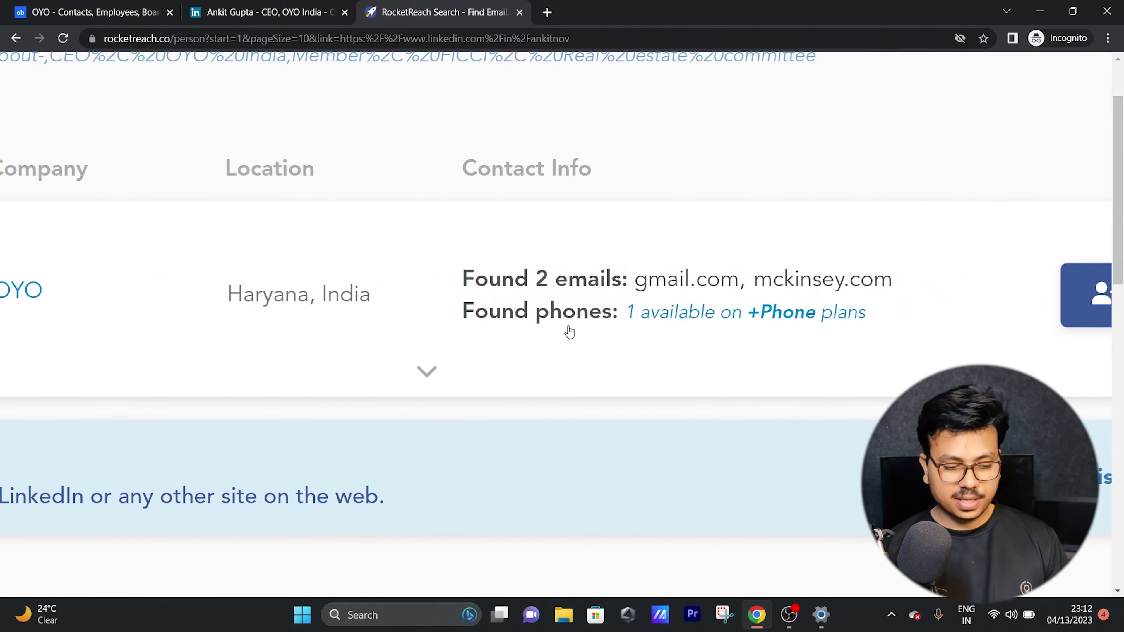
pyautogui.scroll(-5, 696, 325)
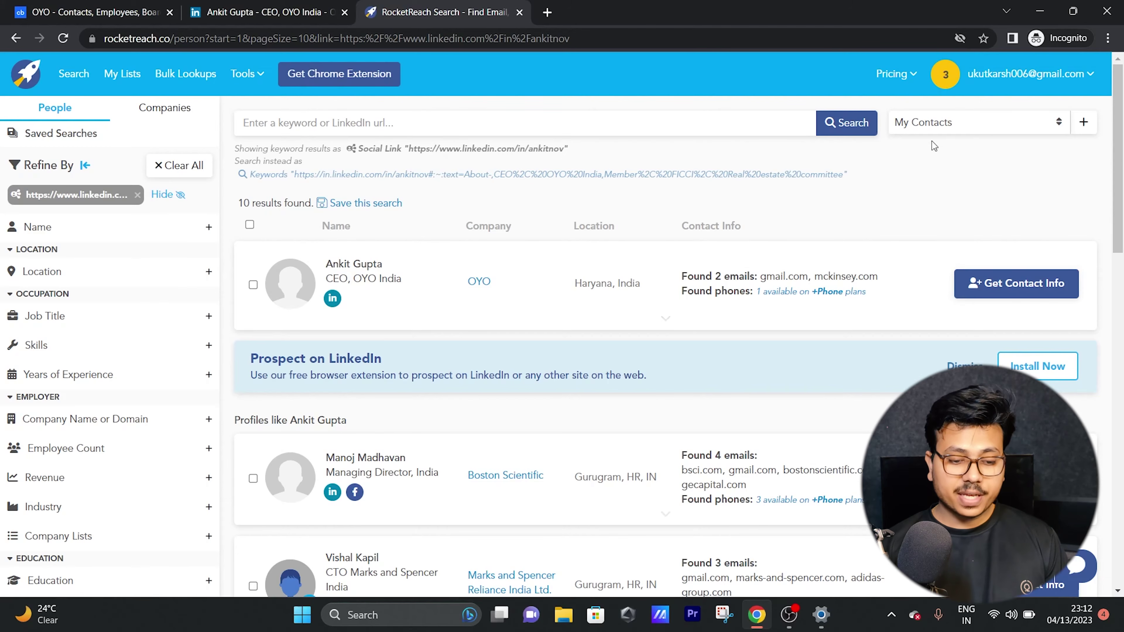
pyautogui.moveTo(966, 83)
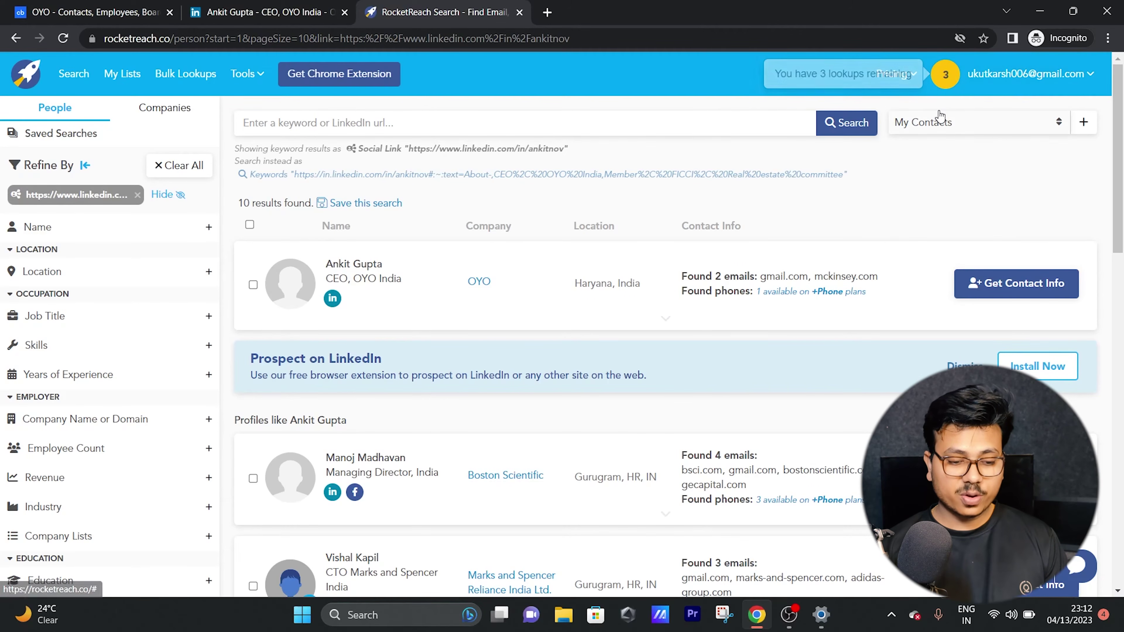
pyautogui.scroll(5, 958, 117)
pyautogui.scroll(-5, 959, 118)
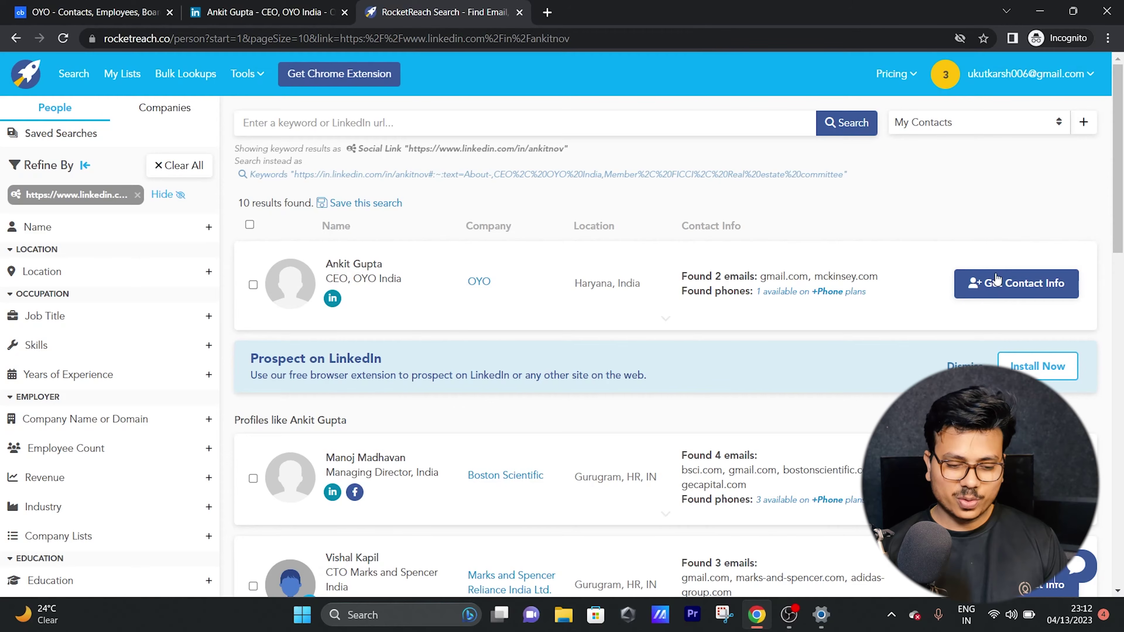
# Step: Get the contact info of the OYO India CEO and view the revealed email addresses
pyautogui.click(1009, 294)
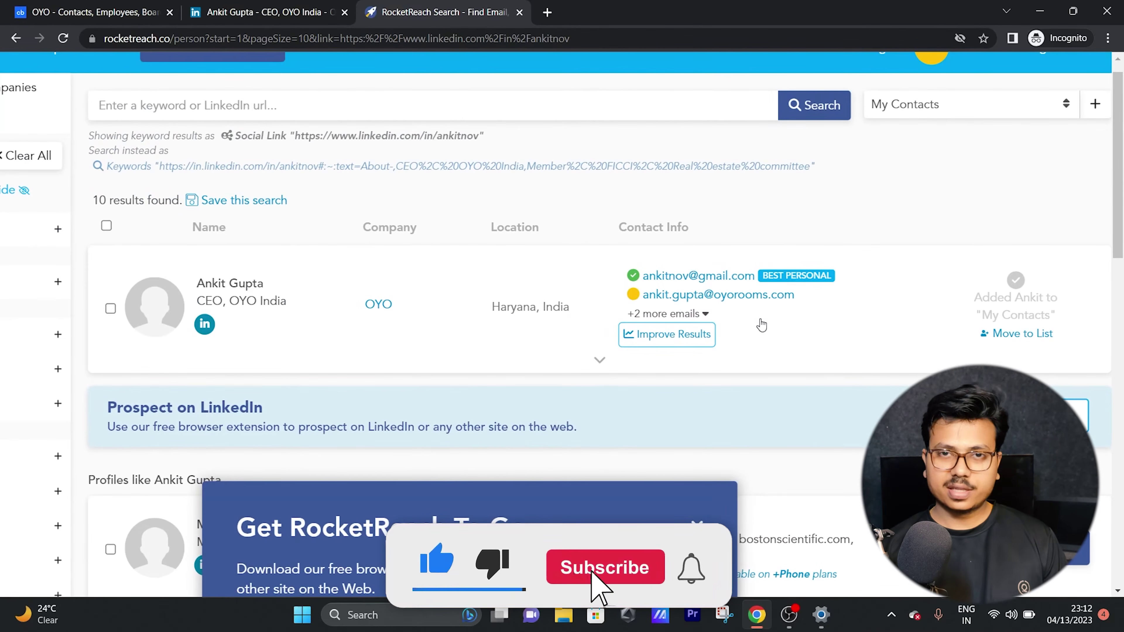
pyautogui.scroll(1, 761, 325)
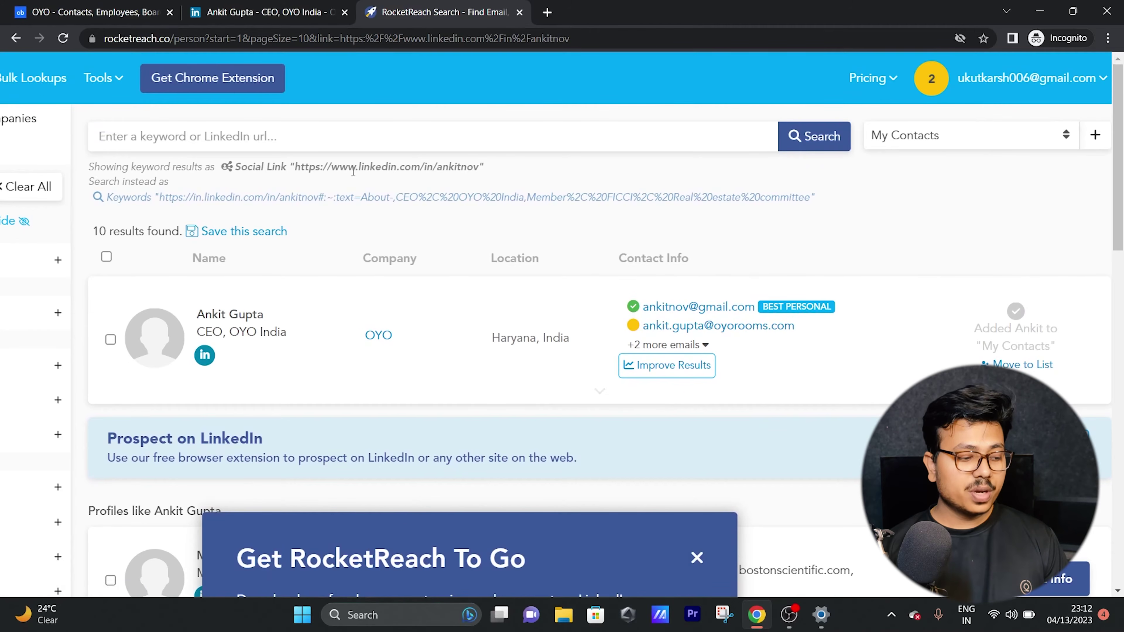
pyautogui.hscroll(-4, 420, 223)
pyautogui.scroll(-2, 420, 222)
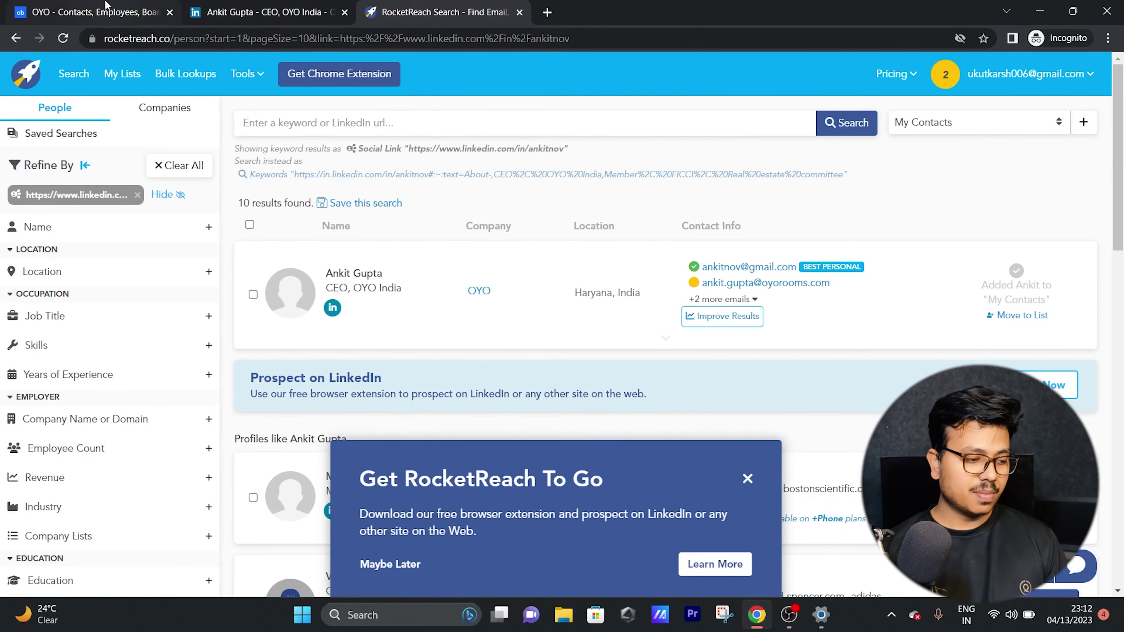
# Step: Revisit OYO's Crunchbase People page and the CEO's LinkedIn profile, and return to the RocketReach results
pyautogui.click(86, 5)
pyautogui.scroll(-5, 320, 172)
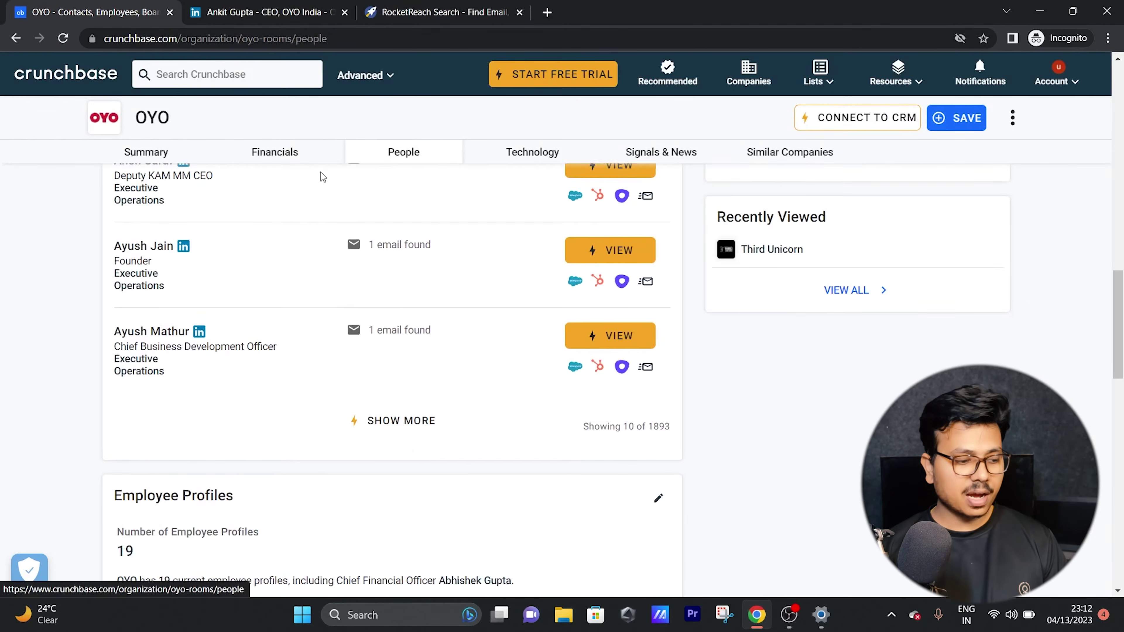
pyautogui.click(297, 6)
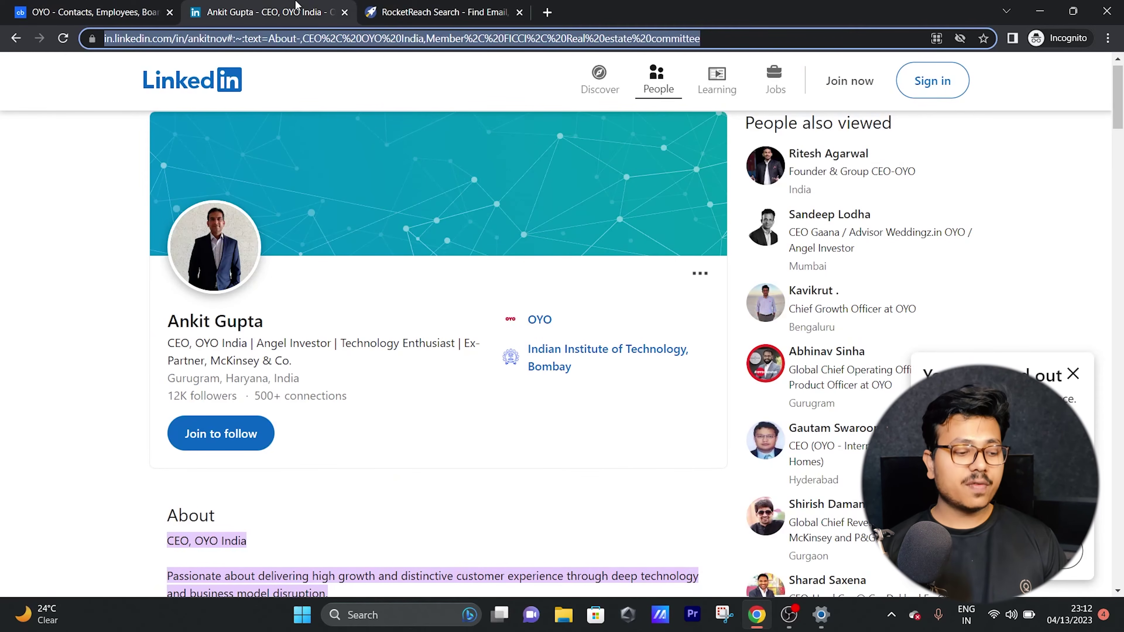
pyautogui.click(463, 5)
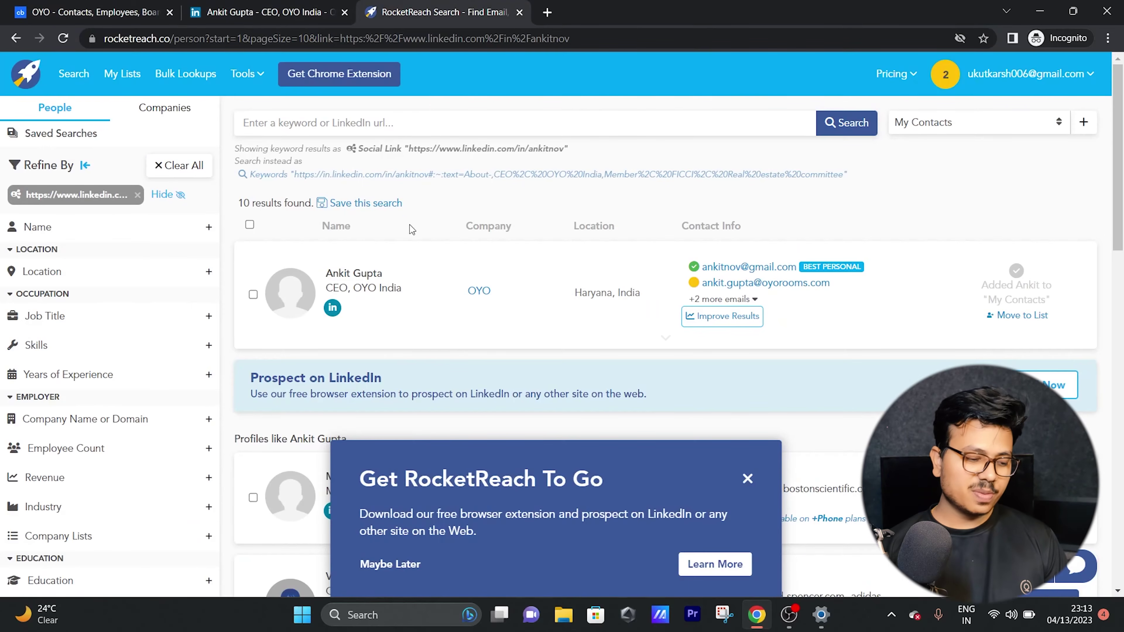
pyautogui.scroll(-3, 412, 239)
pyautogui.scroll(2, 414, 254)
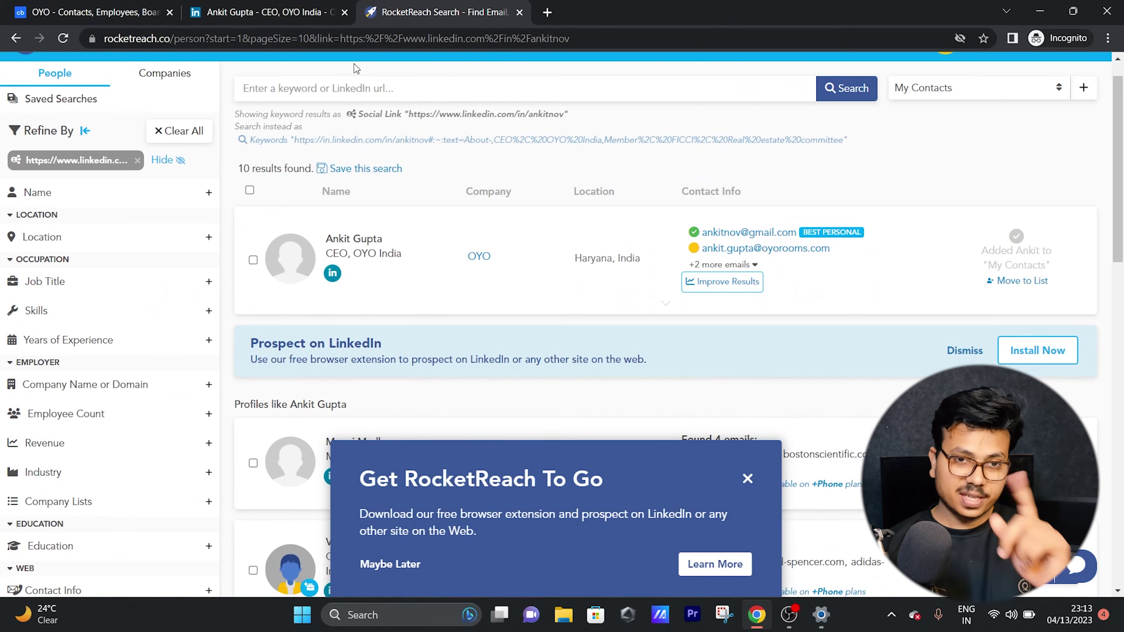
# Step: Search RocketReach for "ashneer grover" and dismiss the browser extension promotion
pyautogui.click(303, 84)
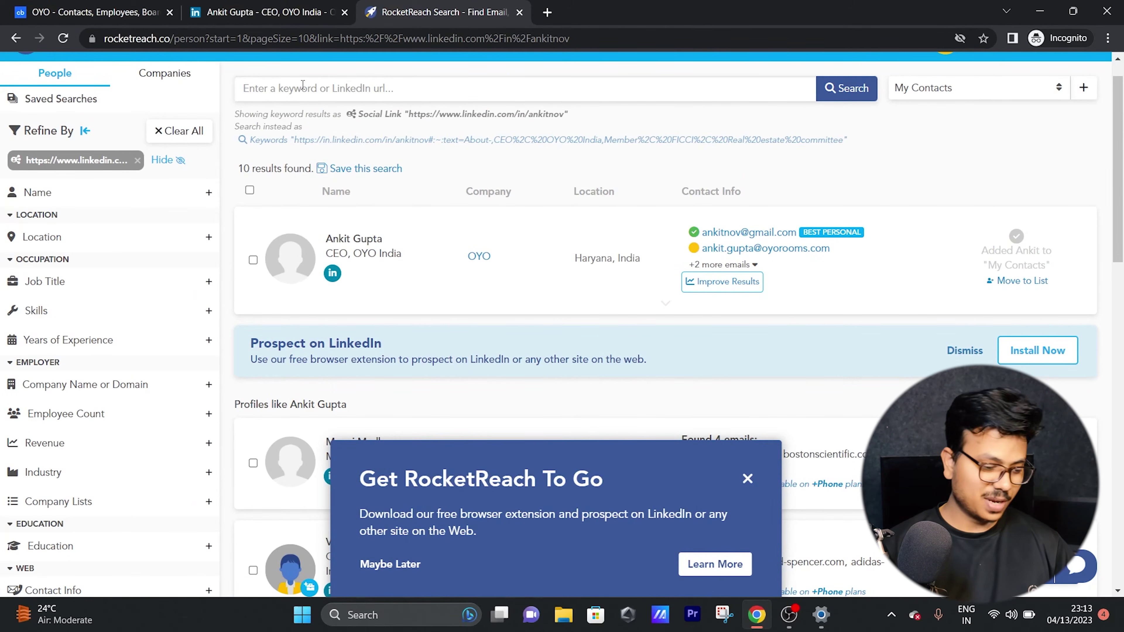
pyautogui.write('ashneer ')
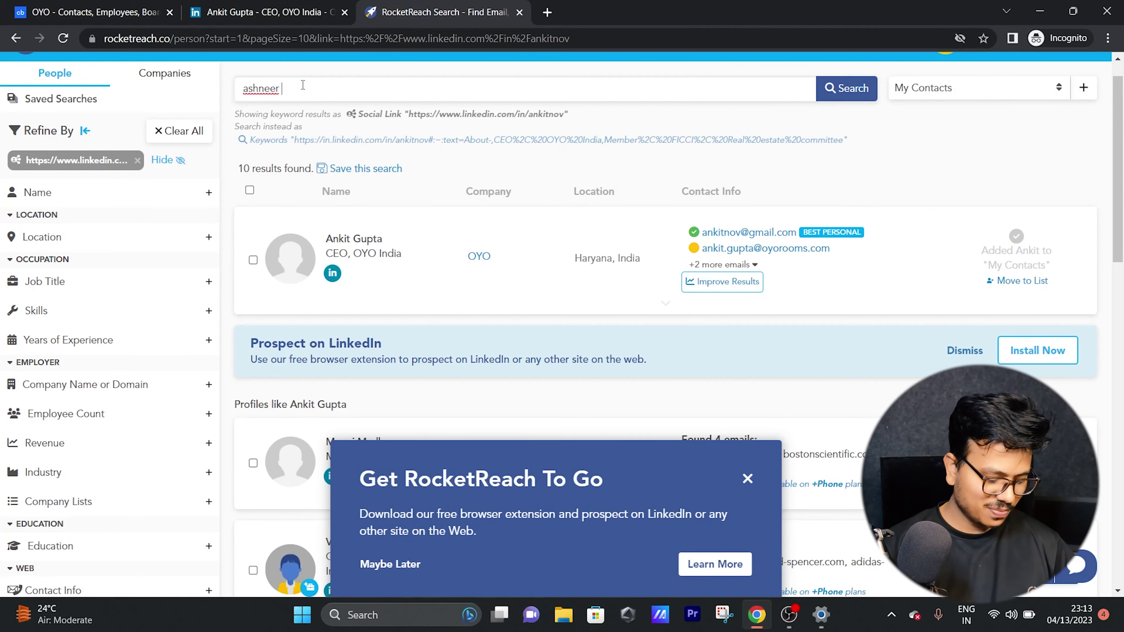
pyautogui.write('grover')
pyautogui.press('Return')
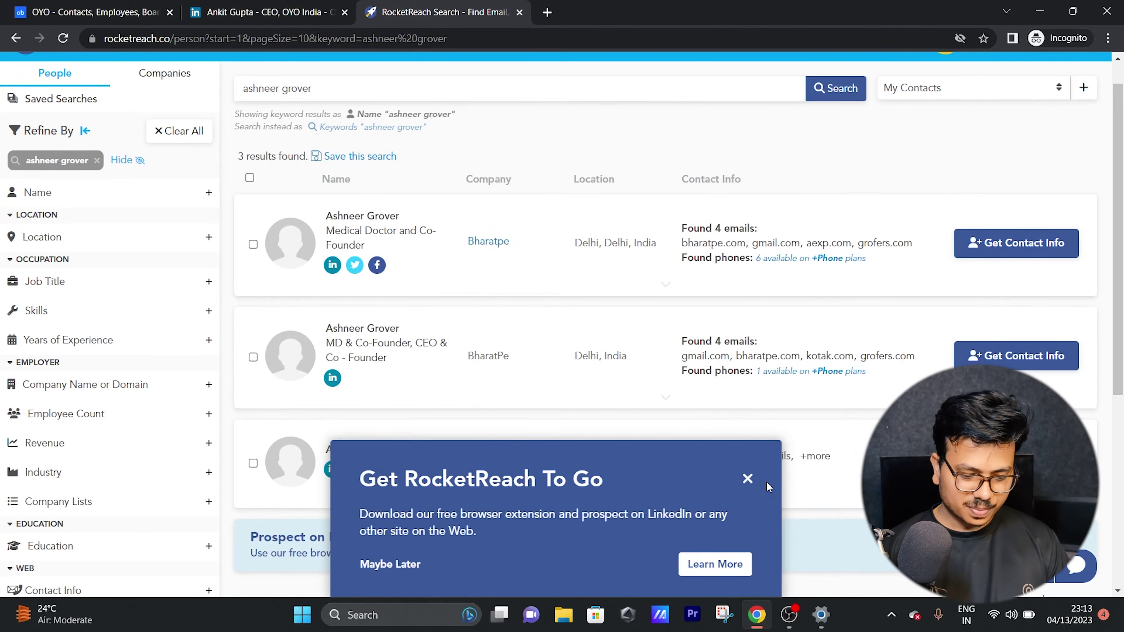
pyautogui.click(751, 487)
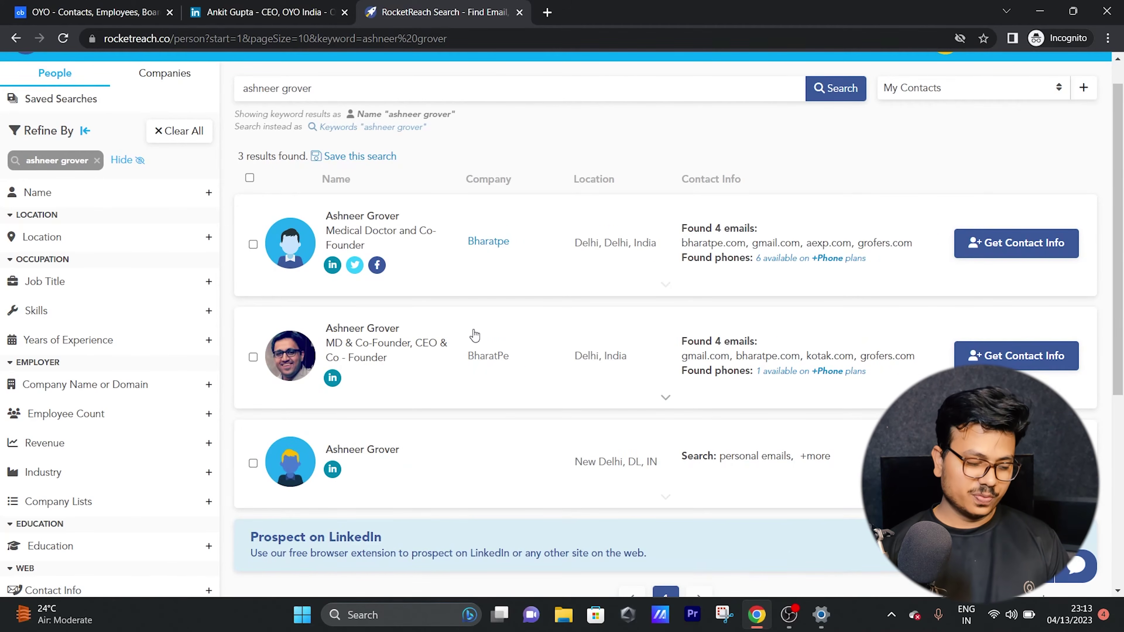
# Step: Compare the Ashneer Grover results by job title, company, location, and available email domains and phones
pyautogui.hotkey('ctrl', '+')
pyautogui.hotkey('ctrl', '+')
pyautogui.hscroll(-3, 615, 354)
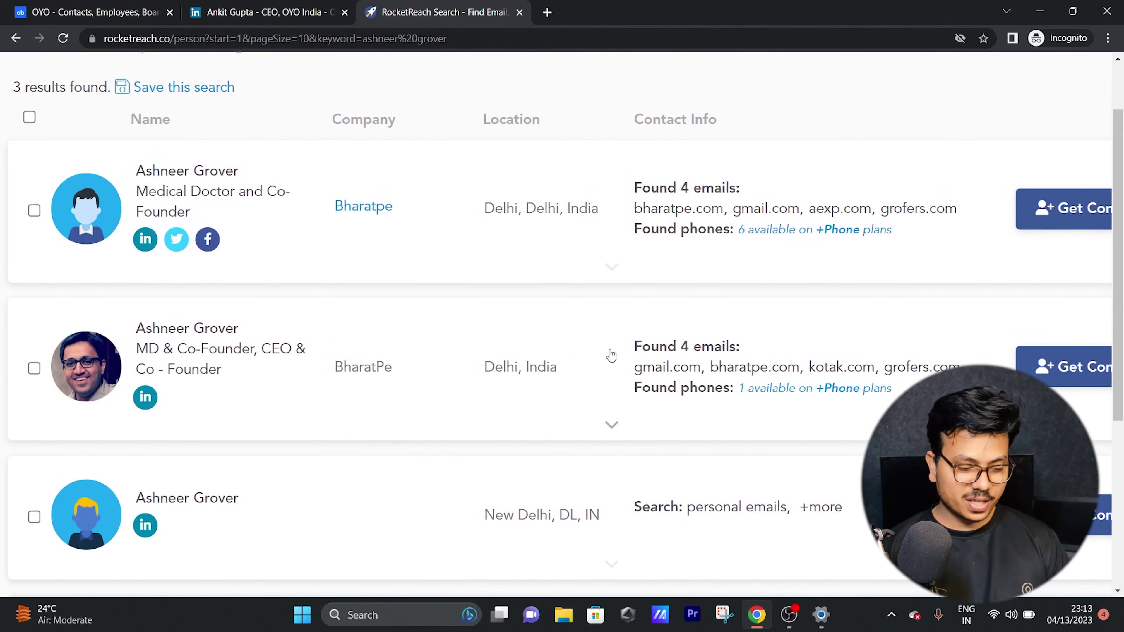
pyautogui.hscroll(4, 740, 356)
pyautogui.hscroll(2, 677, 381)
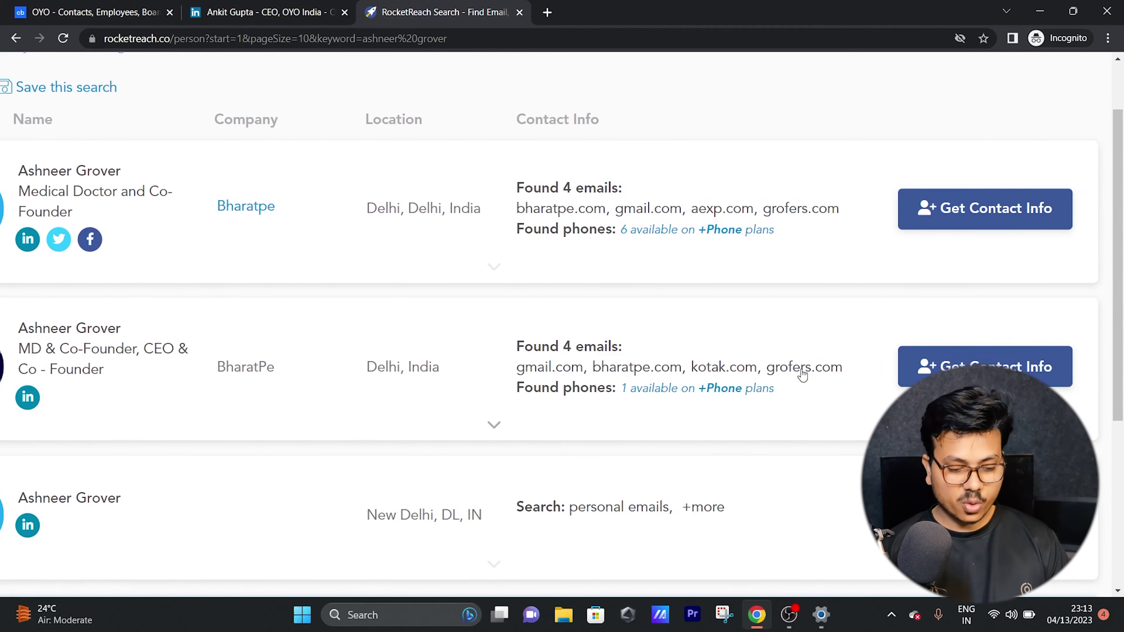
pyautogui.hscroll(-6, 686, 369)
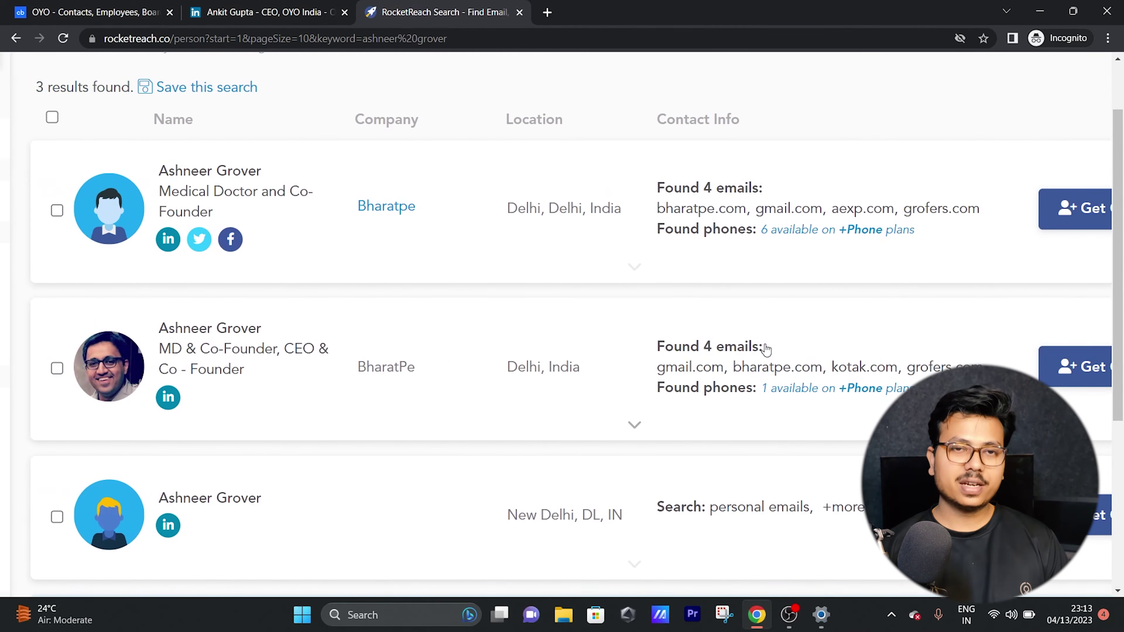
pyautogui.hscroll(4, 766, 349)
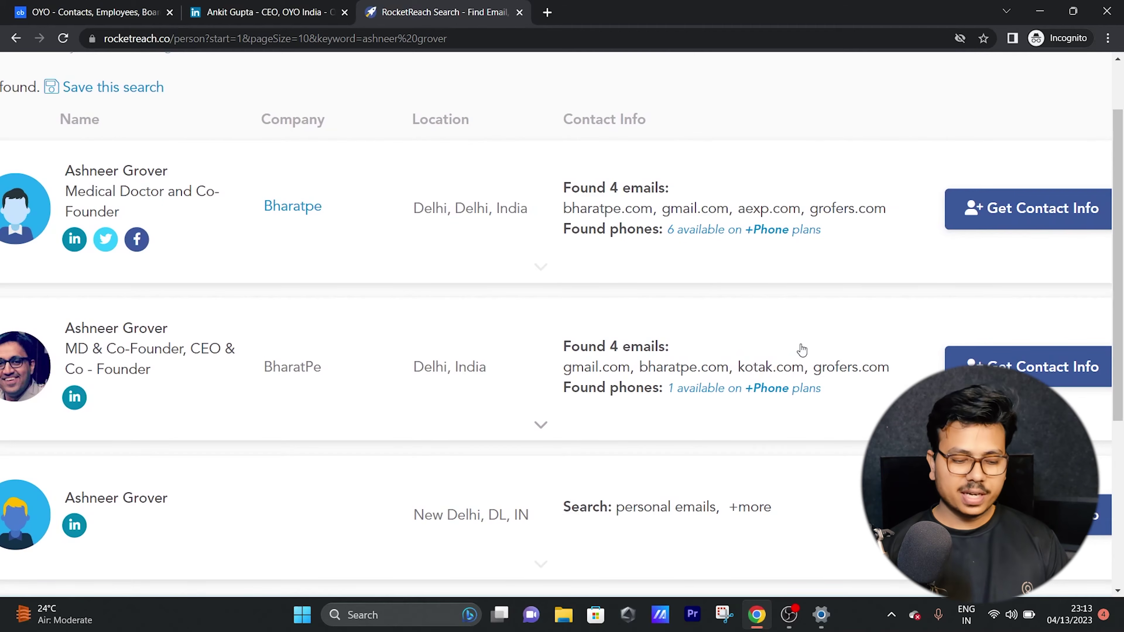
pyautogui.hotkey('ctrl', '0')
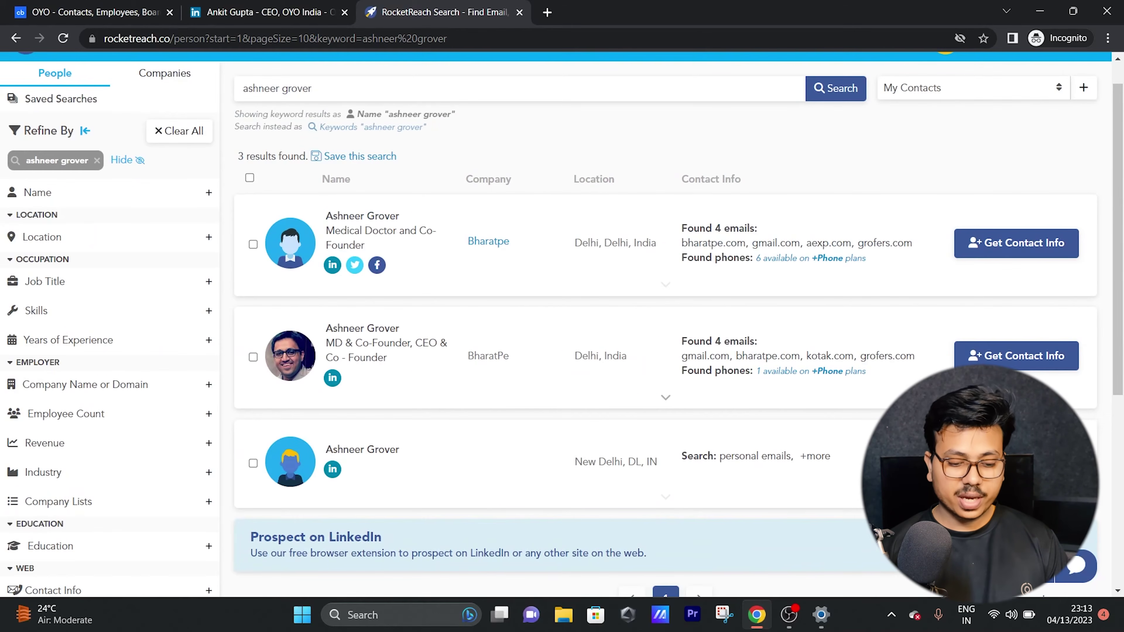
# Step: Get the contact info for the BharatPe MD & Co-Founder result and view the personal and professional emails
pyautogui.click(980, 355)
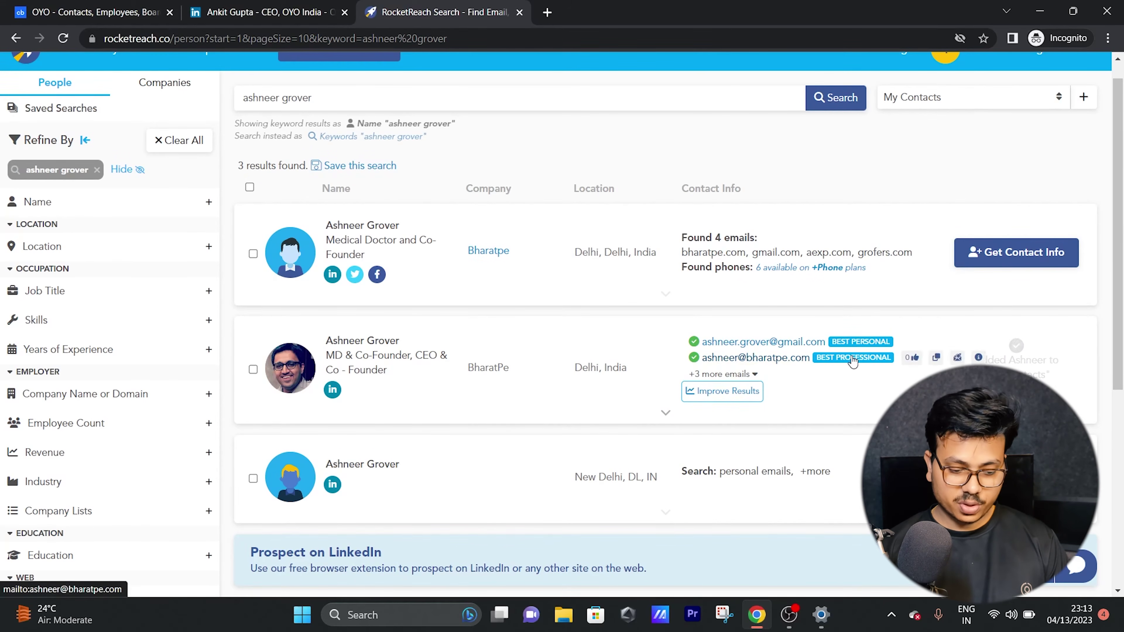
pyautogui.hotkey('ctrl', '+')
pyautogui.hotkey('ctrl', '+')
pyautogui.hotkey('ctrl', '+')
pyautogui.hotkey('ctrl', '+')
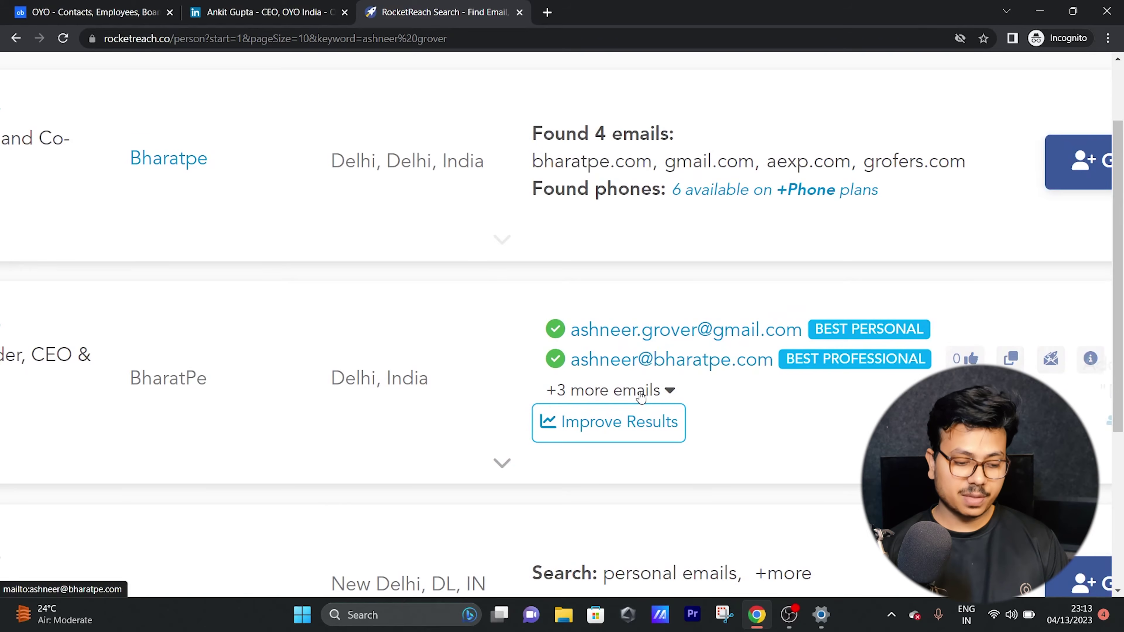
pyautogui.hotkey('ctrl', '0')
# Step: Replace the search keyword with "peyush bansal", run the search and view the first result
pyautogui.click(378, 113)
pyautogui.hotkey('ctrl', 'shift', 'Left')
pyautogui.hotkey('ctrl', 'shift', 'Left')
pyautogui.write('peyush bansa')
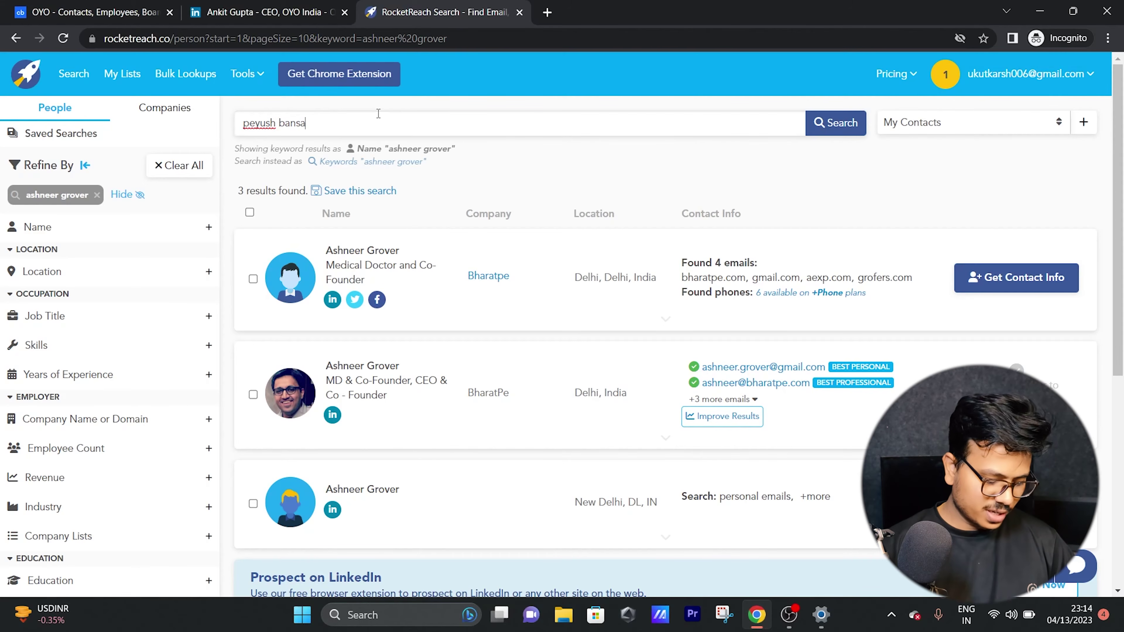
pyautogui.write('l')
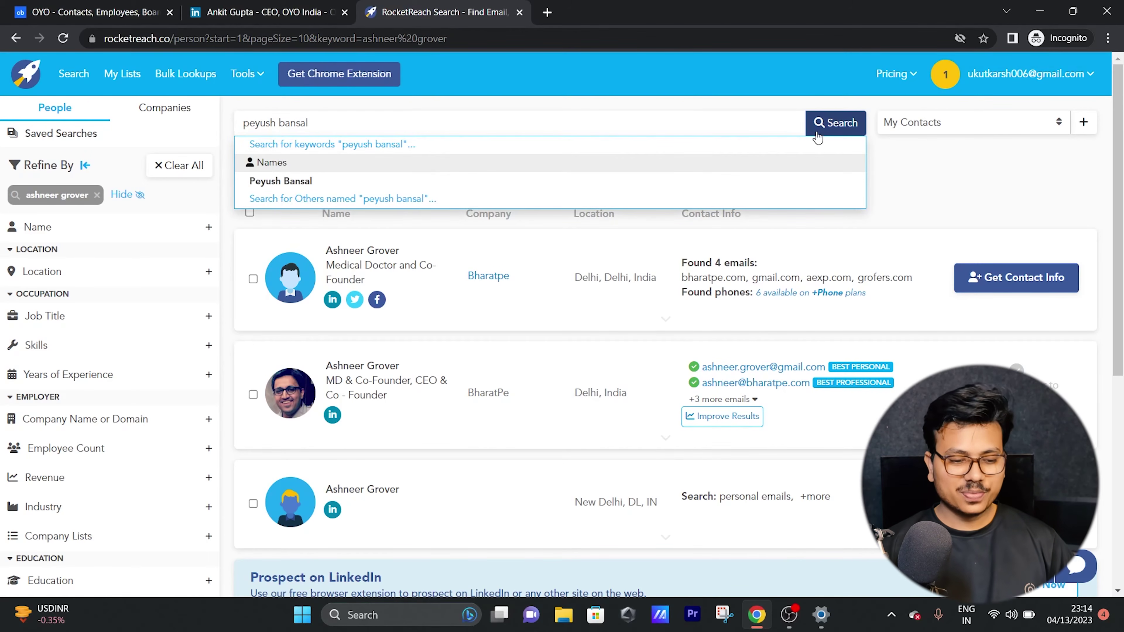
pyautogui.click(816, 130)
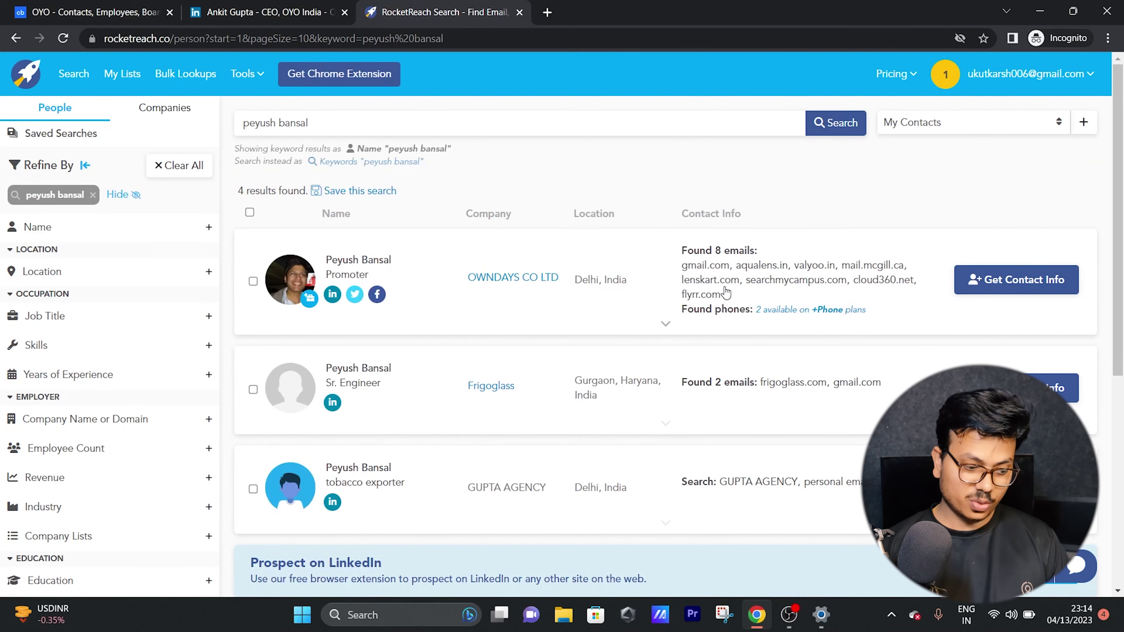
pyautogui.scroll(4, 725, 293)
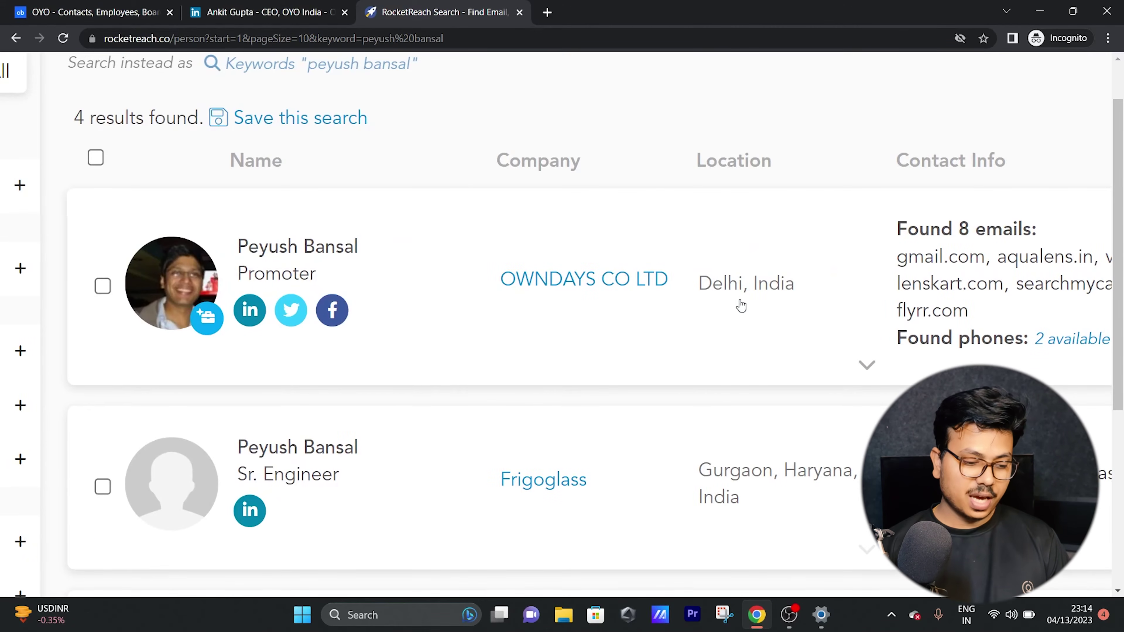
# Step: Get the contact info for the OWNDAYS CO LTD promoter result and view the best personal and professional emails
pyautogui.scroll(-4, 714, 299)
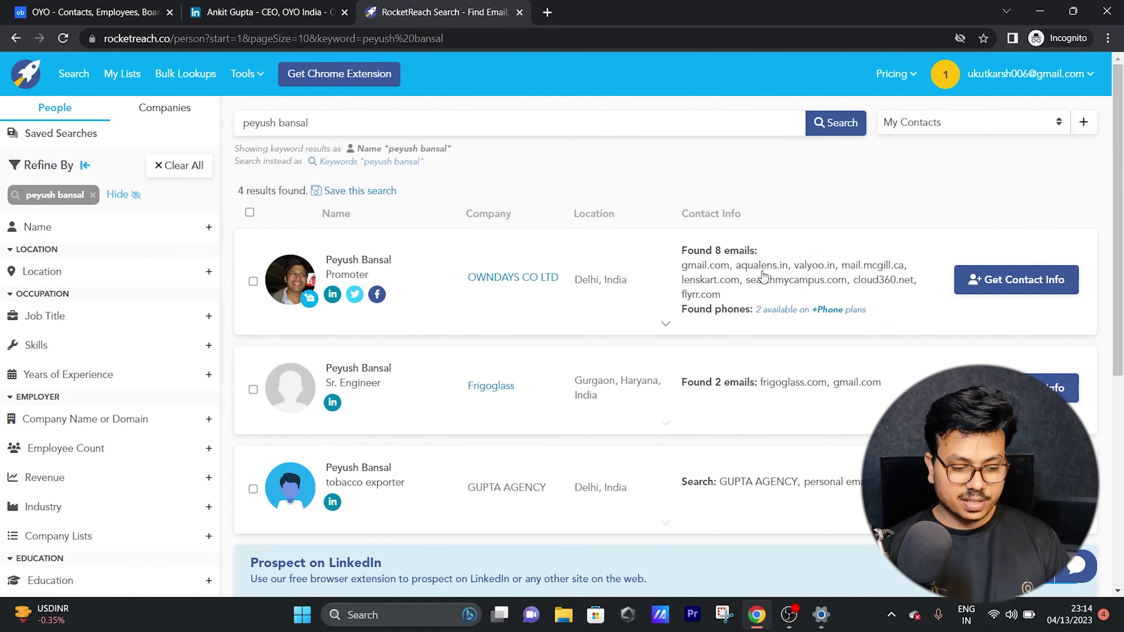
pyautogui.click(1024, 278)
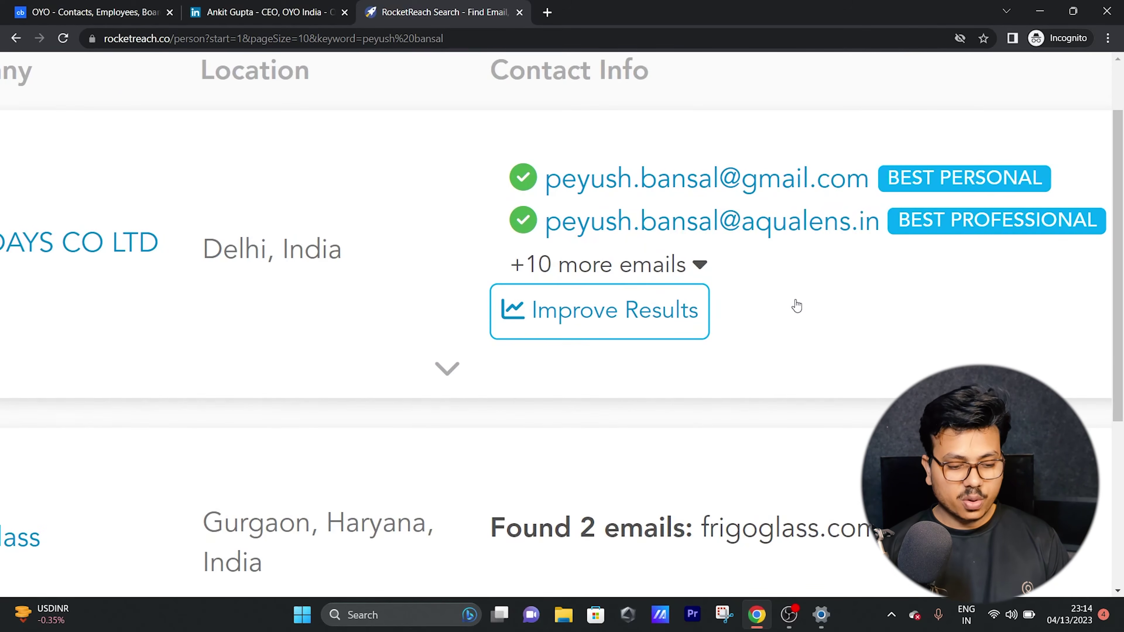
pyautogui.hscroll(2, 914, 283)
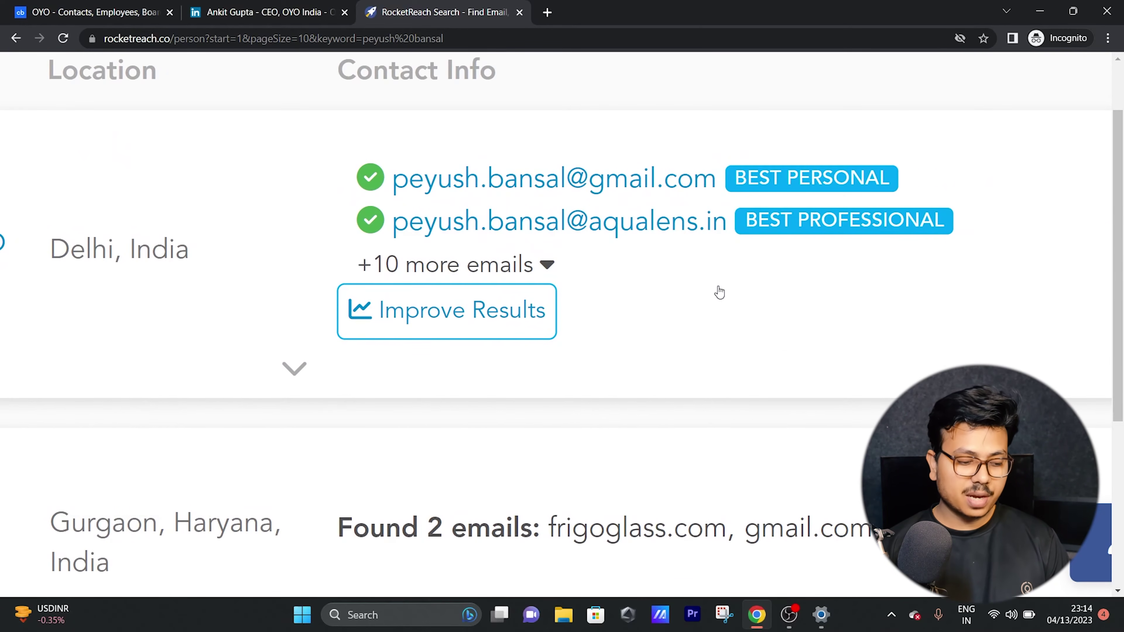
pyautogui.scroll(-1, 681, 288)
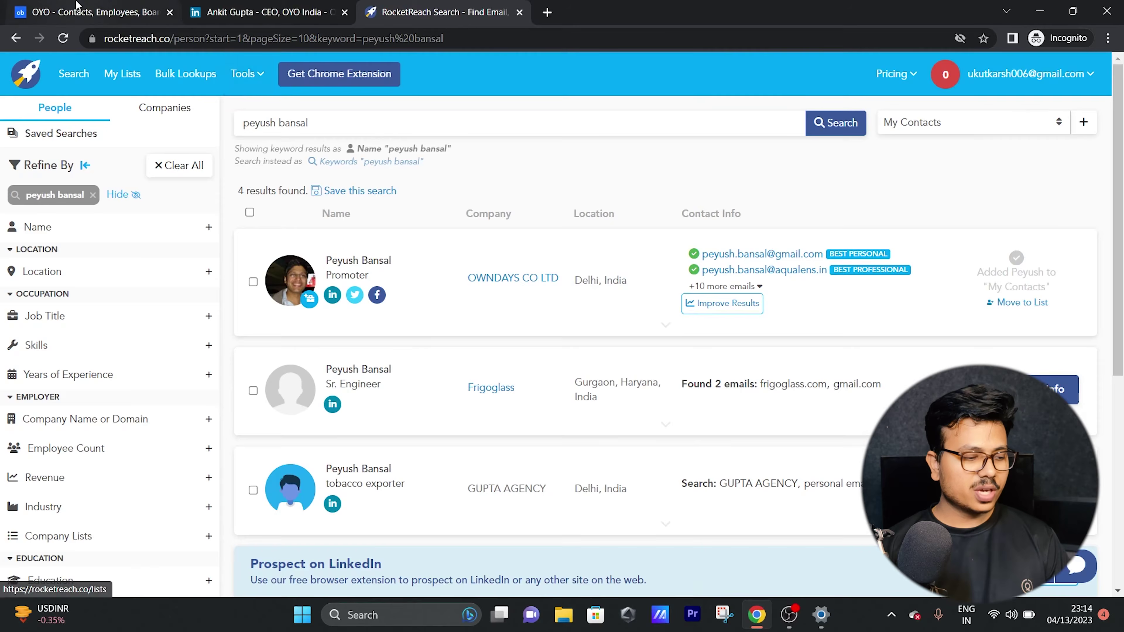
pyautogui.hotkey('ctrl', '1')
pyautogui.click(288, 10)
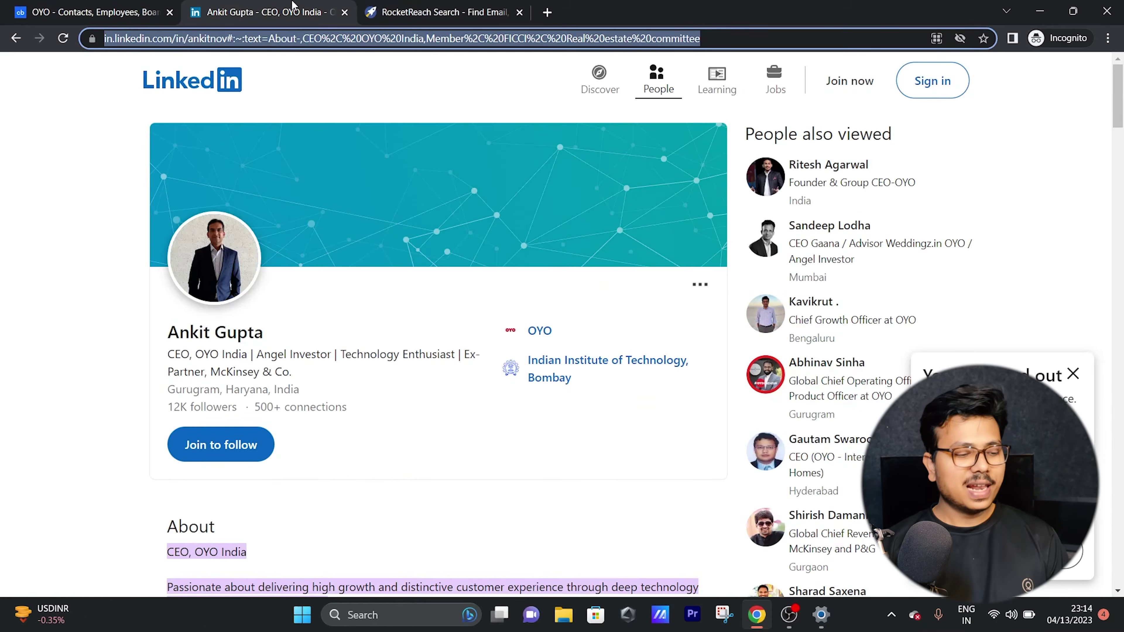
pyautogui.click(439, 6)
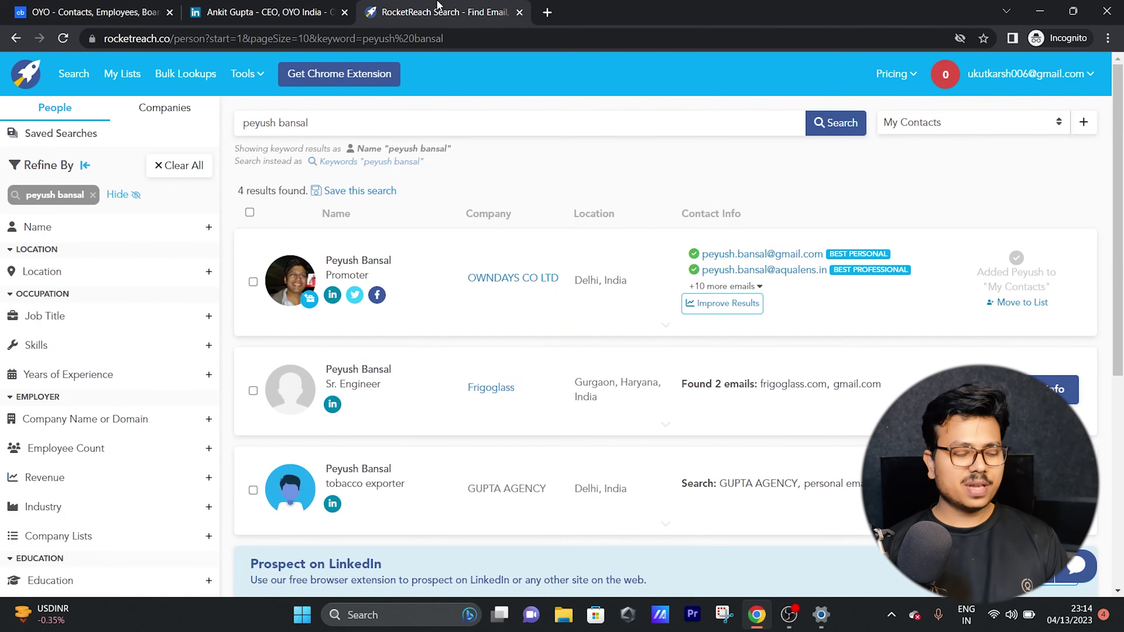
# Step: Open hunter.io in a new browser tab and view its domain search form
pyautogui.click(549, 12)
pyautogui.write('hunter.io')
pyautogui.press('Return')
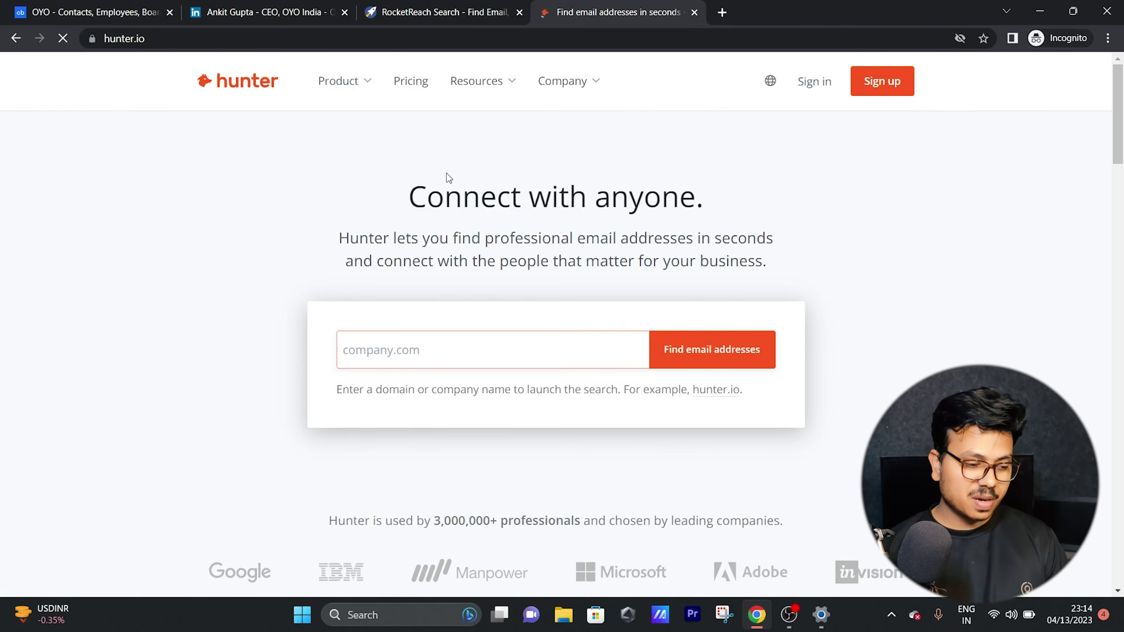
pyautogui.scroll(4, 699, 266)
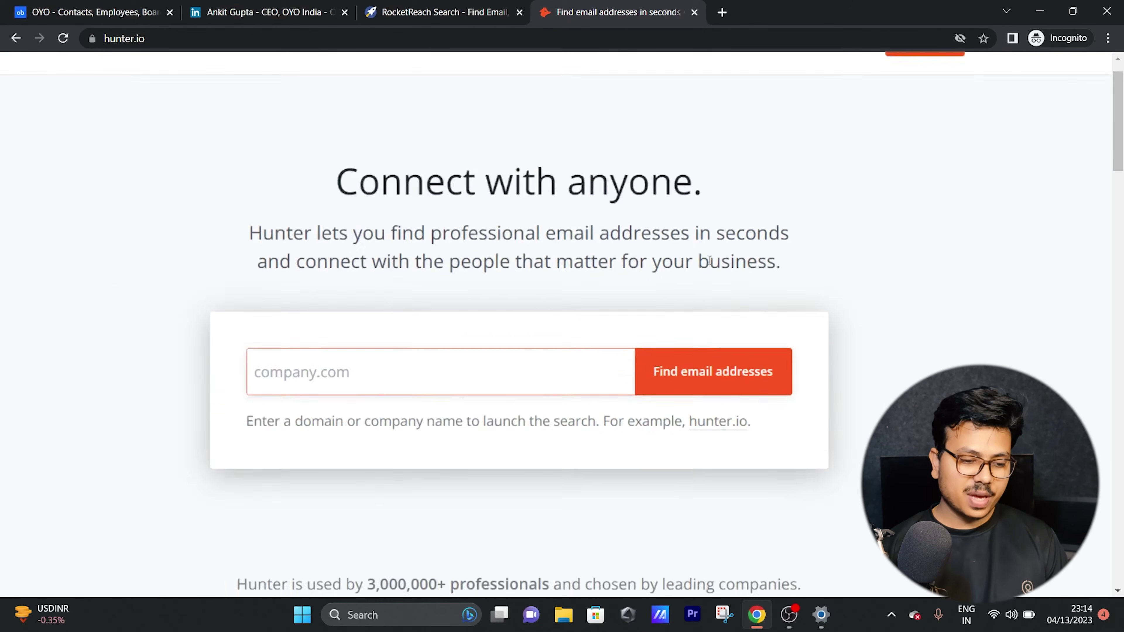
pyautogui.hscroll(-3, 699, 267)
pyautogui.scroll(-3, 700, 267)
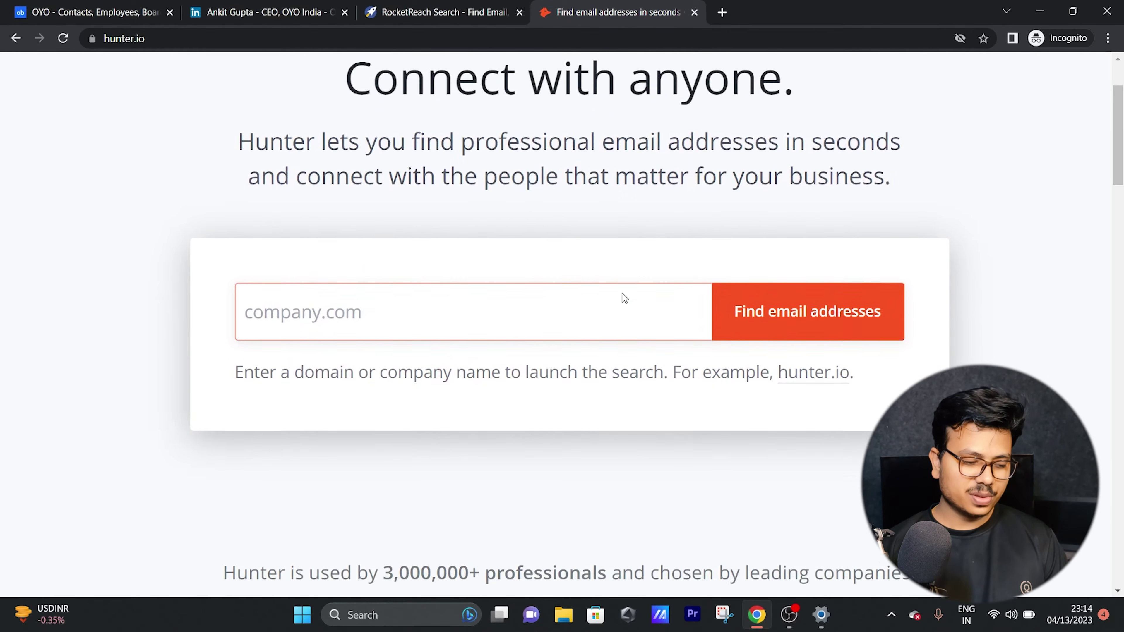
pyautogui.scroll(-4, 550, 237)
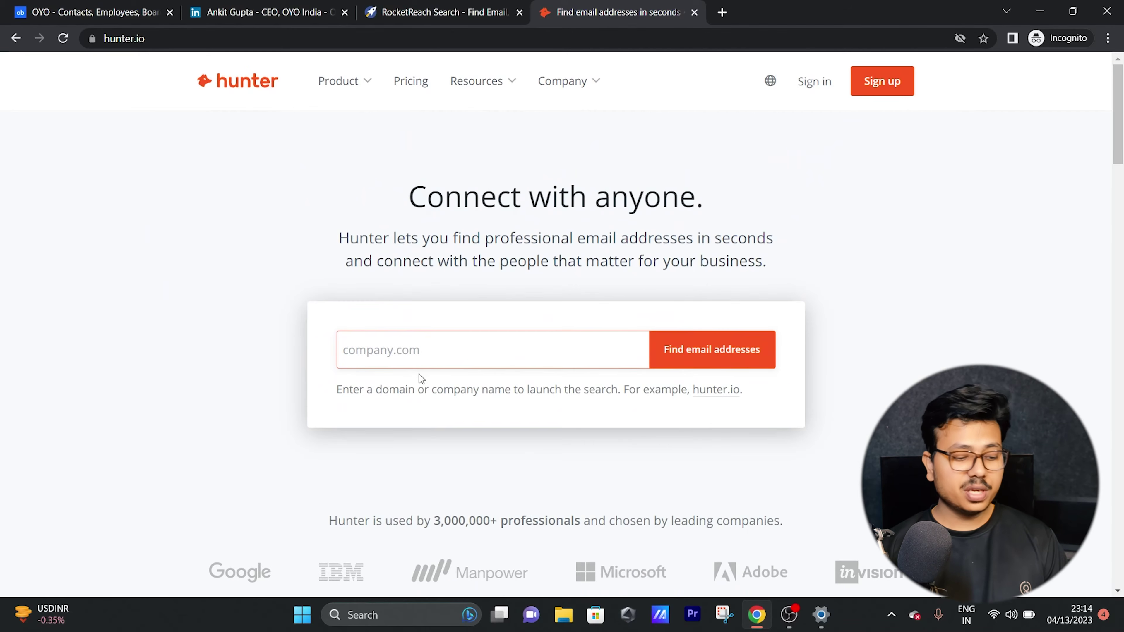
# Step: Search Hunter for the email addresses belonging to the domain oyorooms.com
pyautogui.click(411, 349)
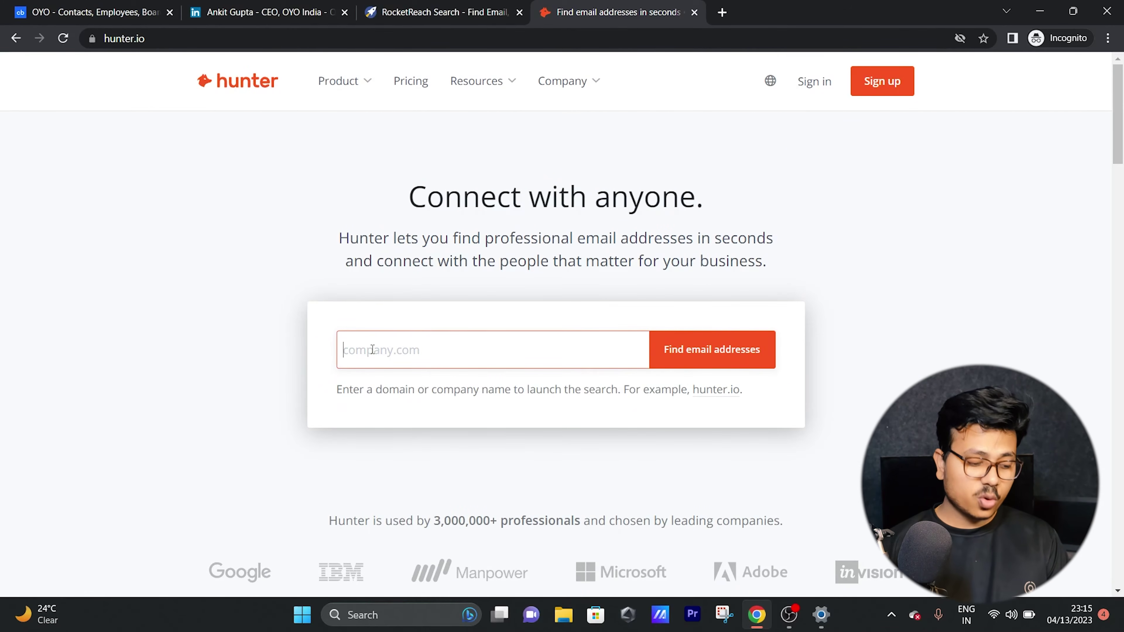
pyautogui.write('oyo')
pyautogui.press('BackSpace')
pyautogui.press('BackSpace')
pyautogui.write('yo')
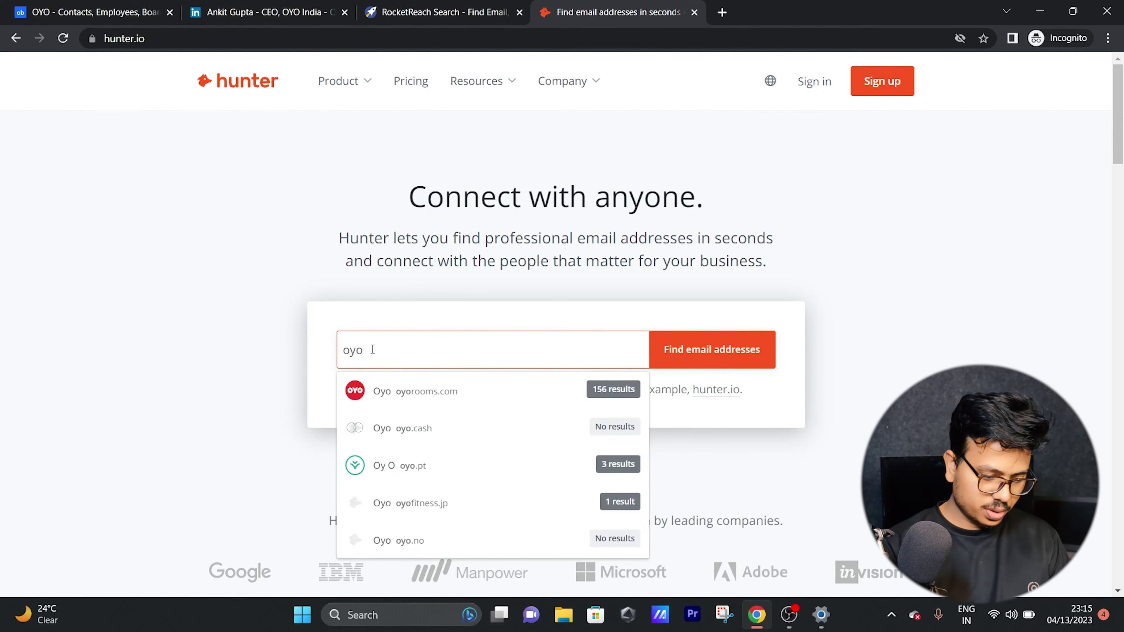
pyautogui.write('rooms.com')
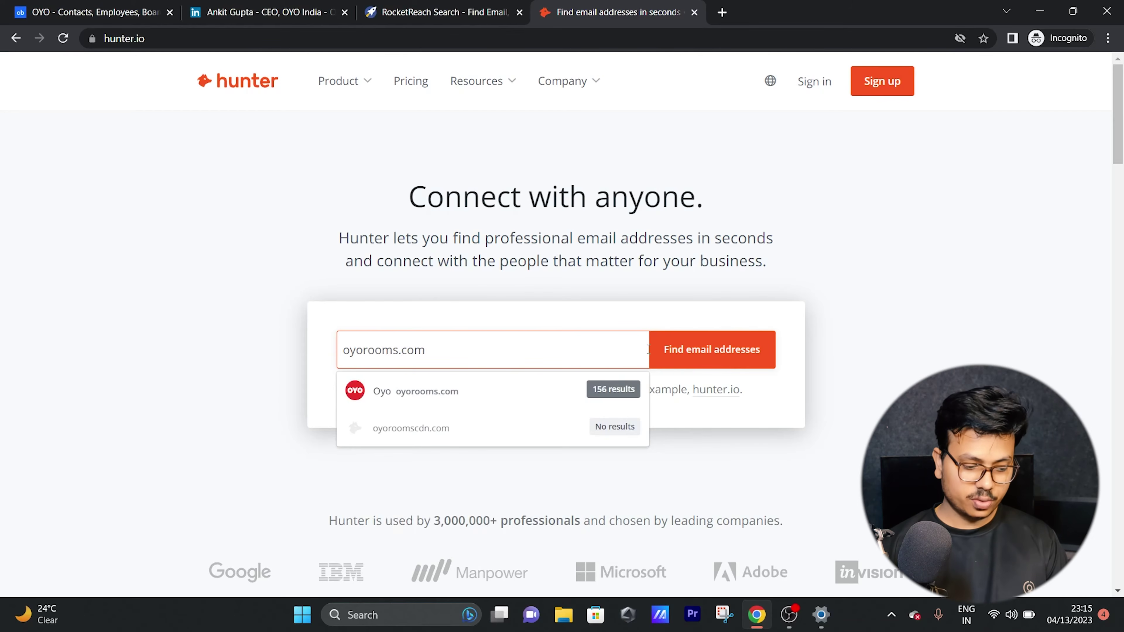
pyautogui.click(692, 352)
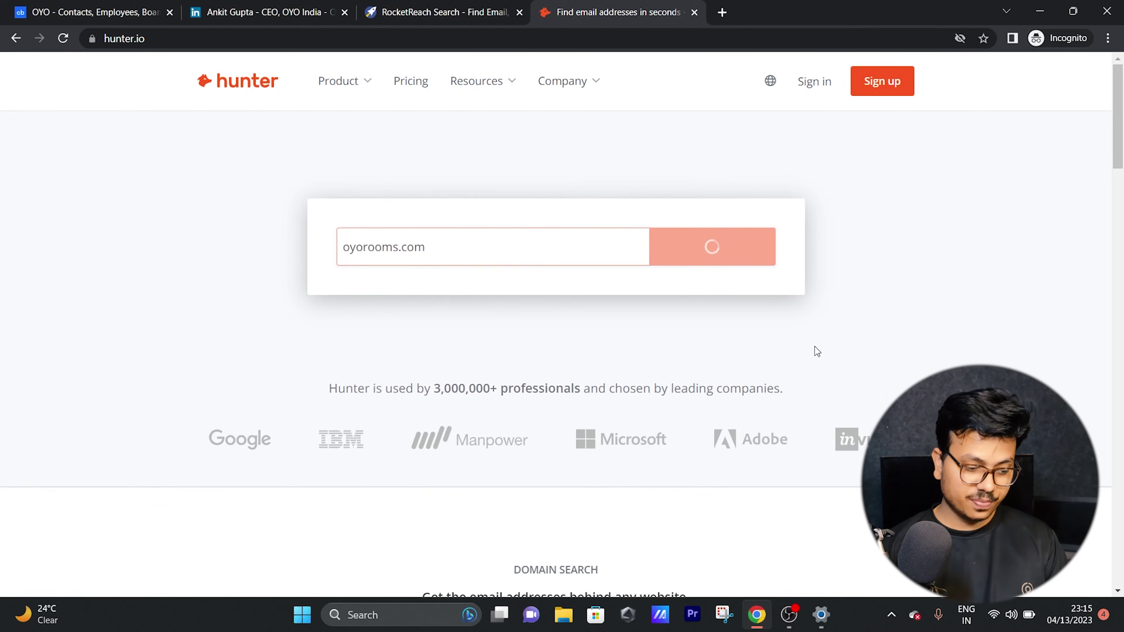
# Step: Examine the partly masked email addresses, their source counts and the sign-up offer in the oyorooms.com results
pyautogui.scroll(-3, 631, 355)
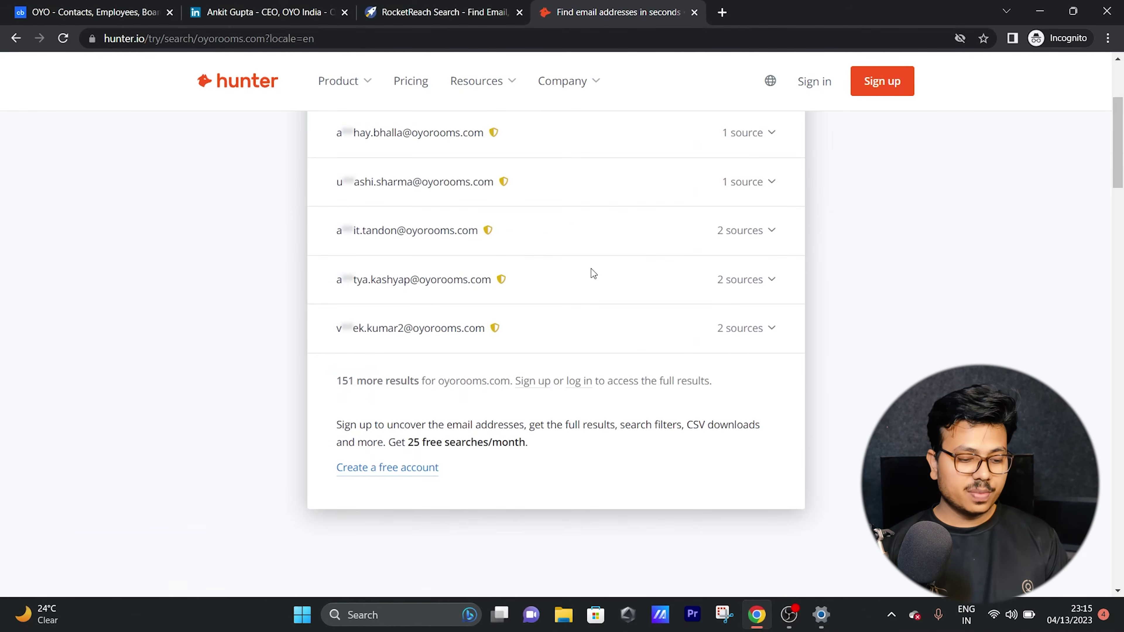
pyautogui.scroll(2, 591, 269)
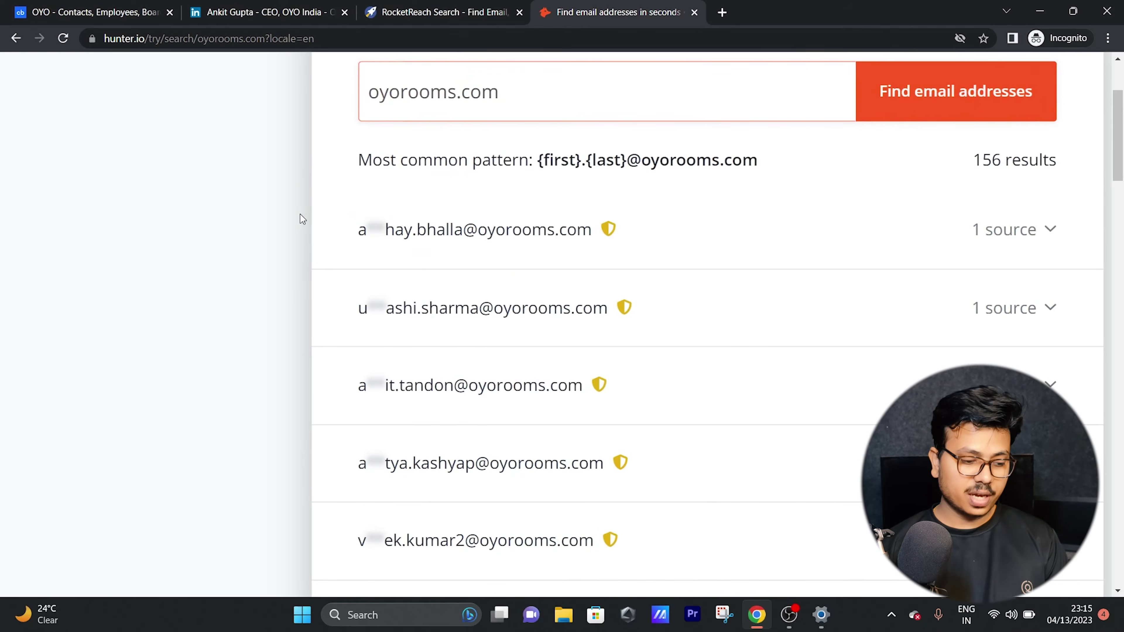
pyautogui.hscroll(2, 485, 233)
pyautogui.scroll(-1, 541, 265)
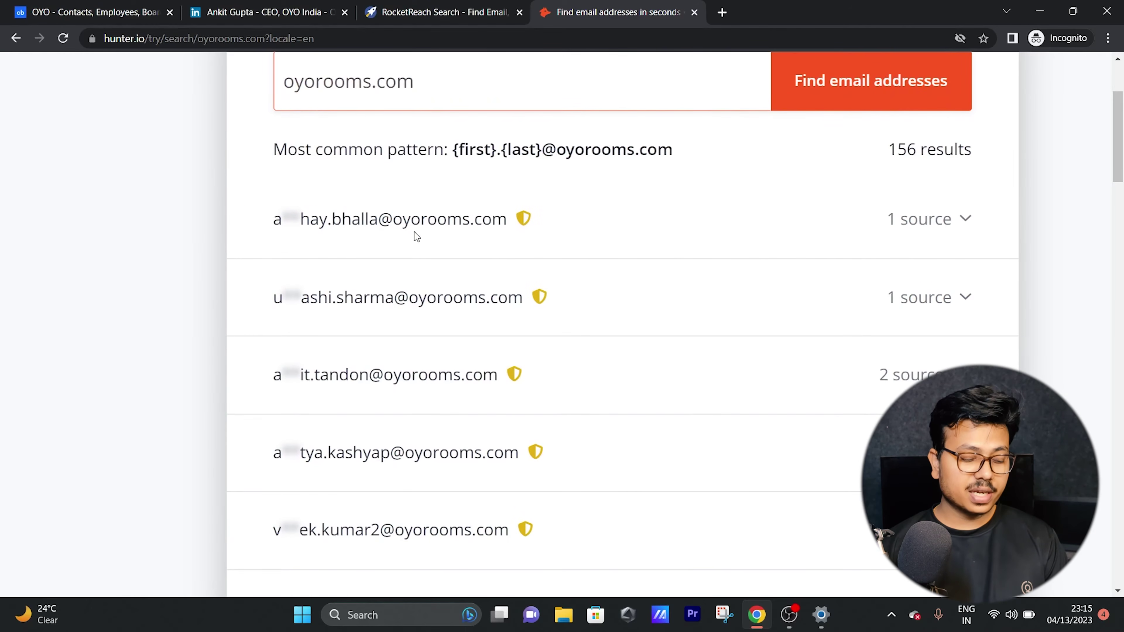
pyautogui.scroll(-1, 574, 270)
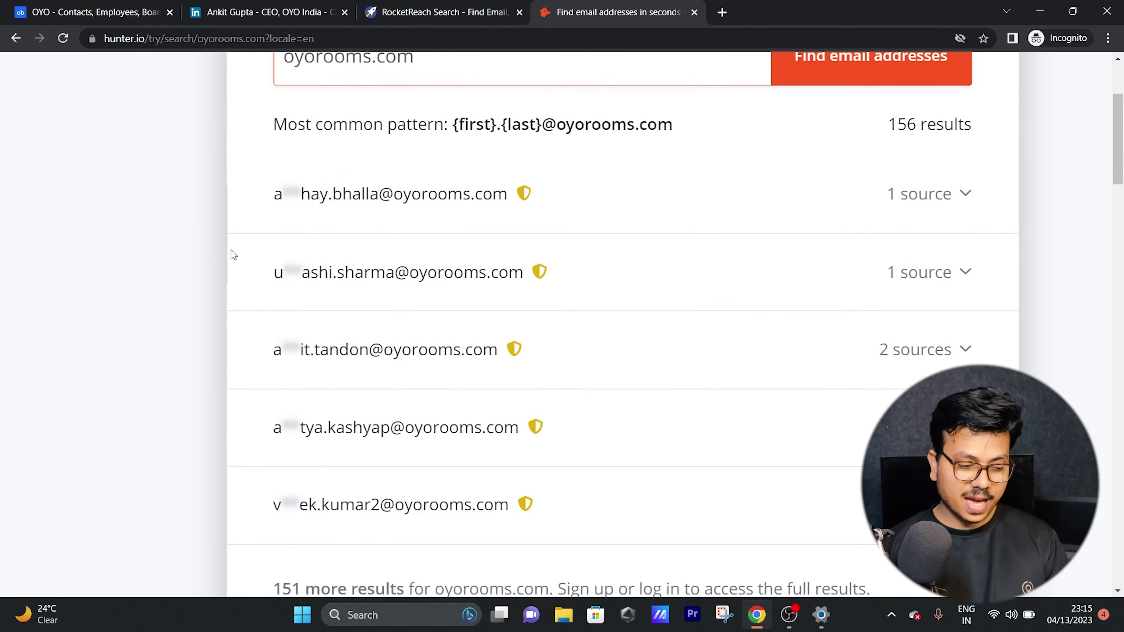
pyautogui.scroll(3, 231, 249)
pyautogui.moveTo(318, 179)
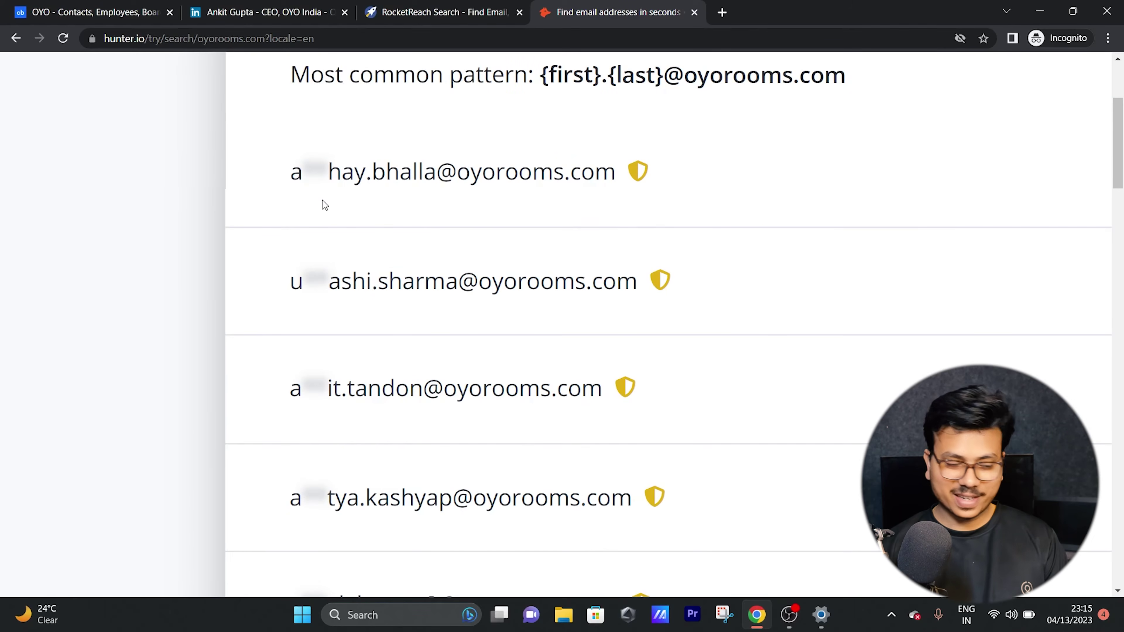
pyautogui.scroll(-3, 322, 201)
pyautogui.scroll(1, 462, 248)
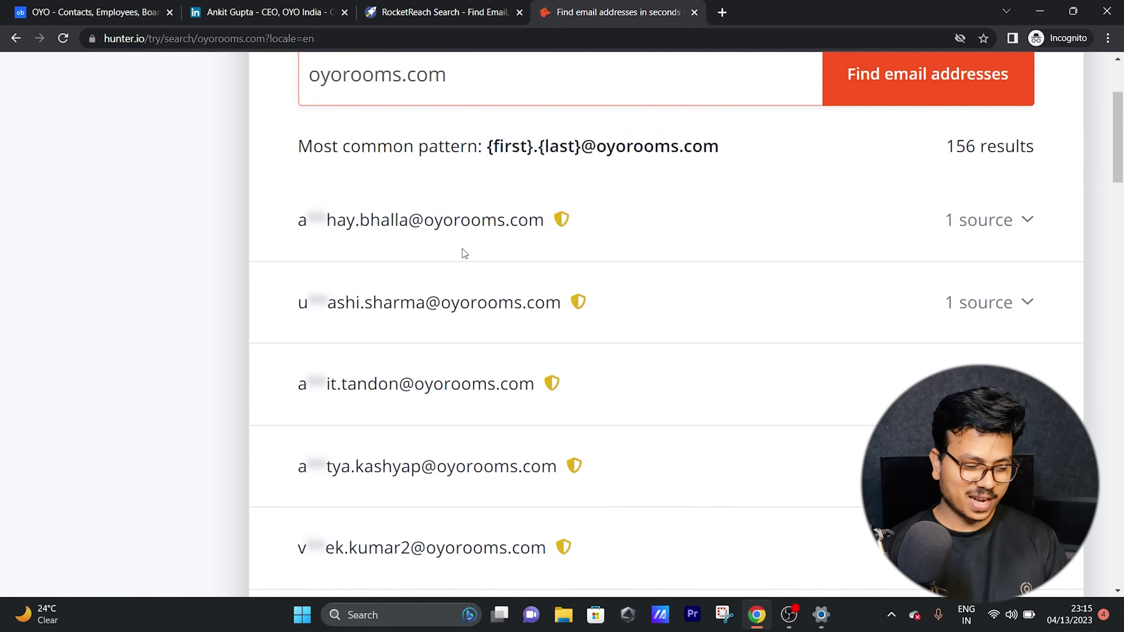
pyautogui.scroll(-2, 462, 248)
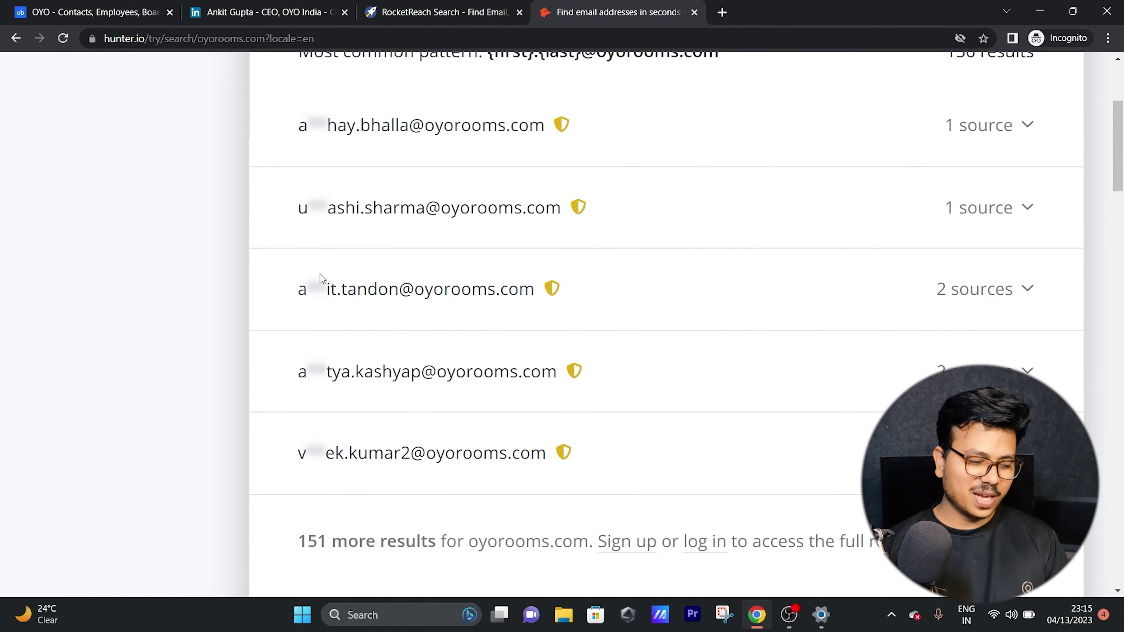
pyautogui.scroll(1, 585, 275)
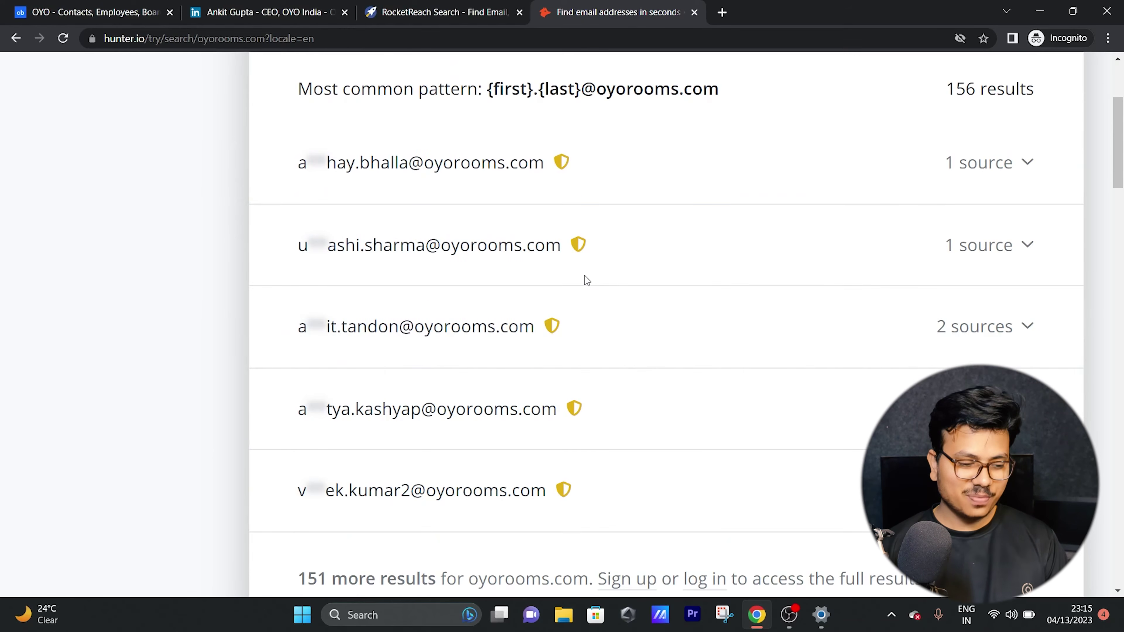
pyautogui.scroll(-3, 585, 275)
pyautogui.scroll(1, 558, 225)
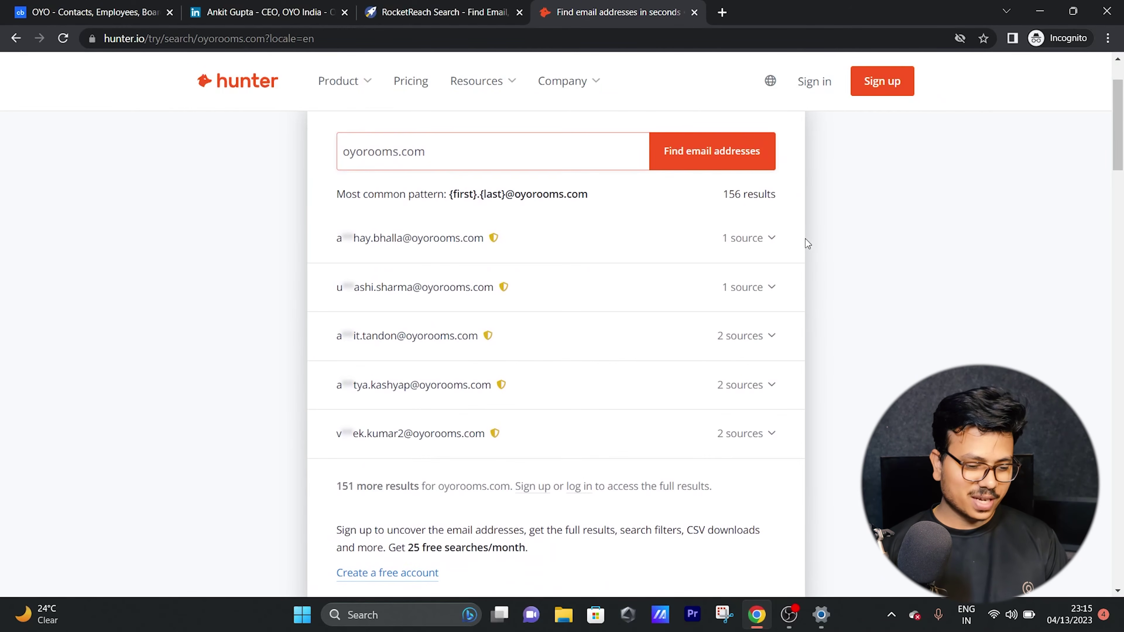
# Step: Open the source page of the first oyorooms.com result and select the full email address in its URL
pyautogui.click(756, 242)
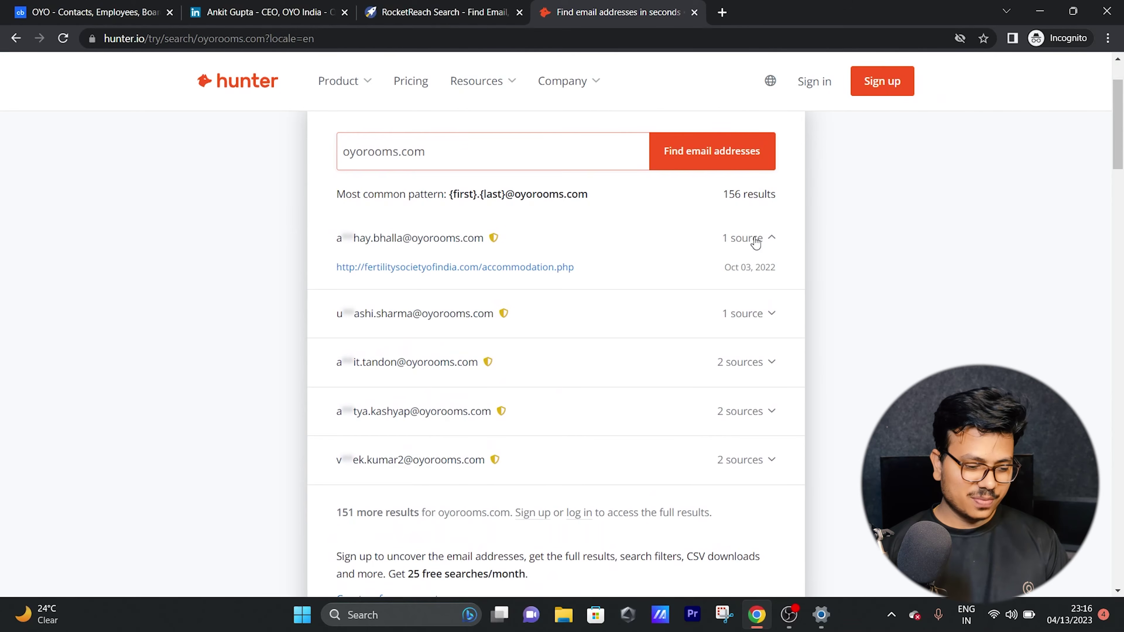
pyautogui.click(549, 268)
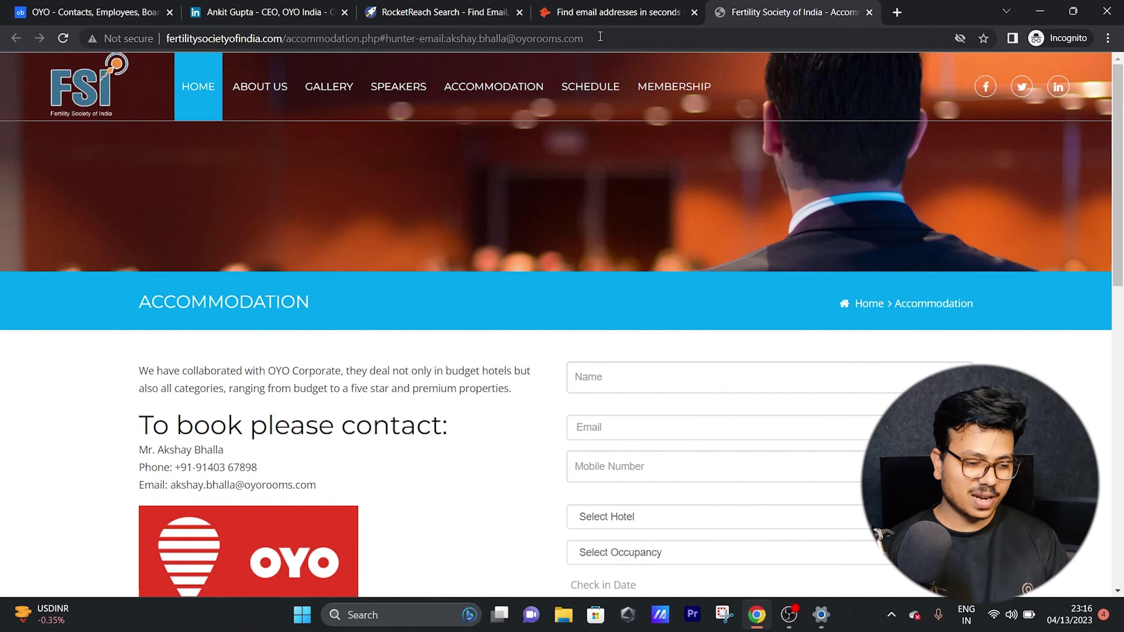
pyautogui.click(599, 36)
pyautogui.moveTo(600, 37); pyautogui.dragTo(457, 42)
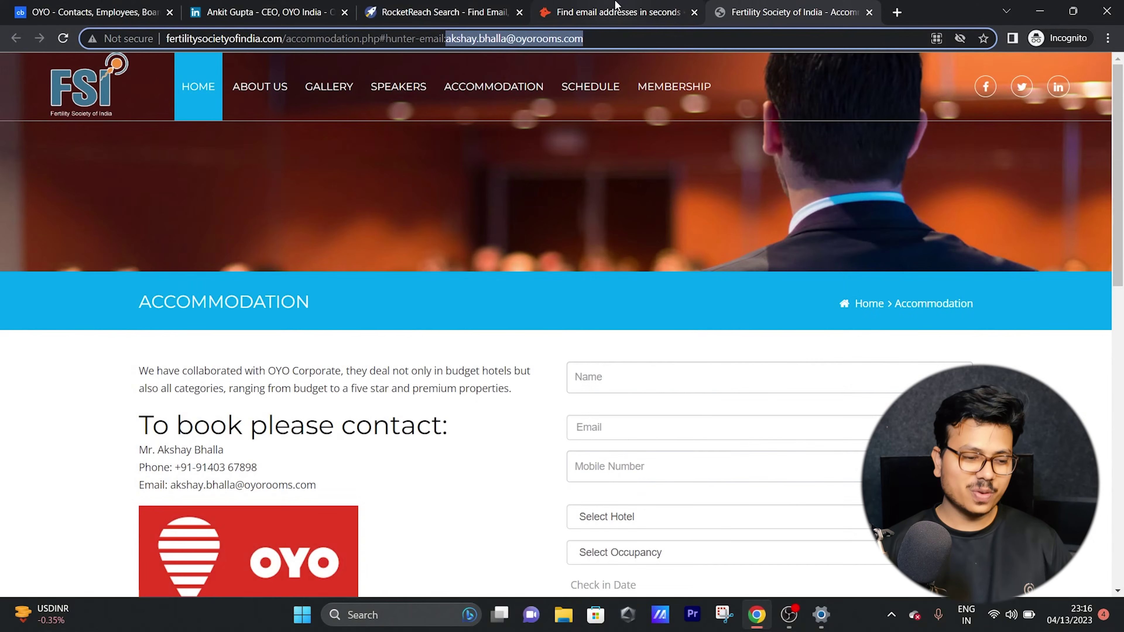
# Step: Return to the Hunter results and examine the most common email pattern for oyorooms.com
pyautogui.click(616, 5)
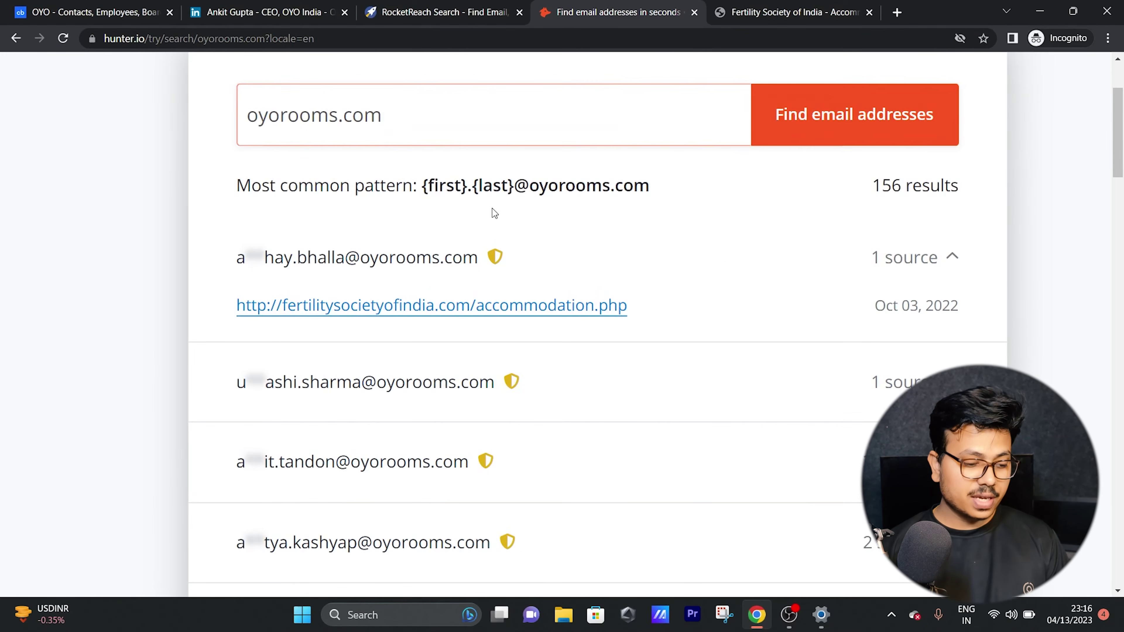
pyautogui.scroll(1, 491, 209)
pyautogui.scroll(3, 492, 208)
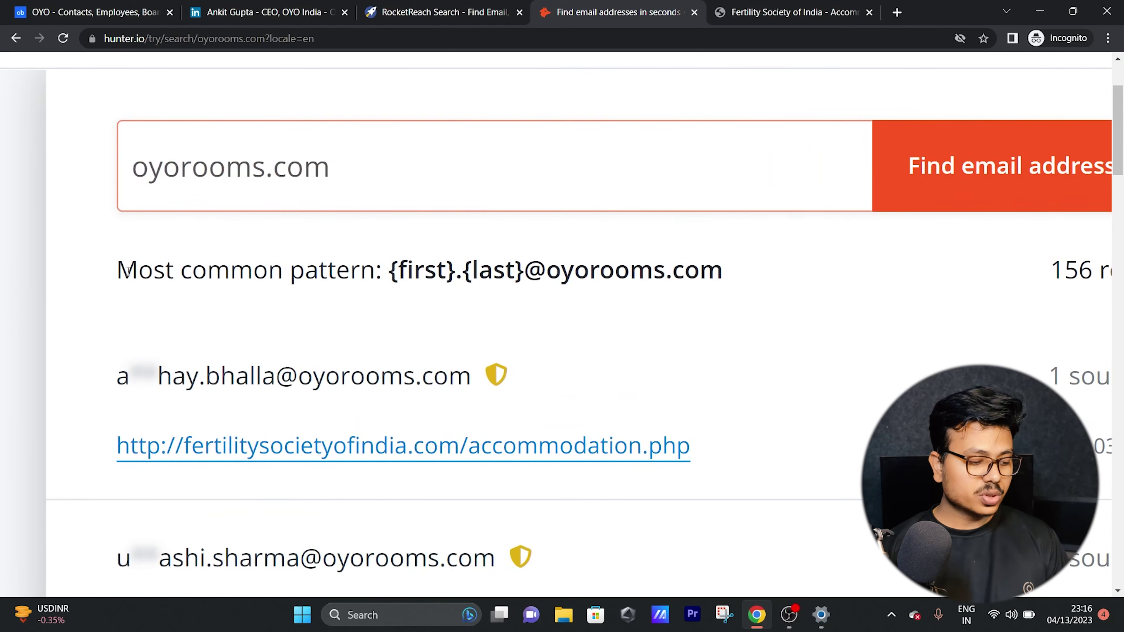
pyautogui.moveTo(127, 271); pyautogui.dragTo(756, 285)
pyautogui.click(768, 281)
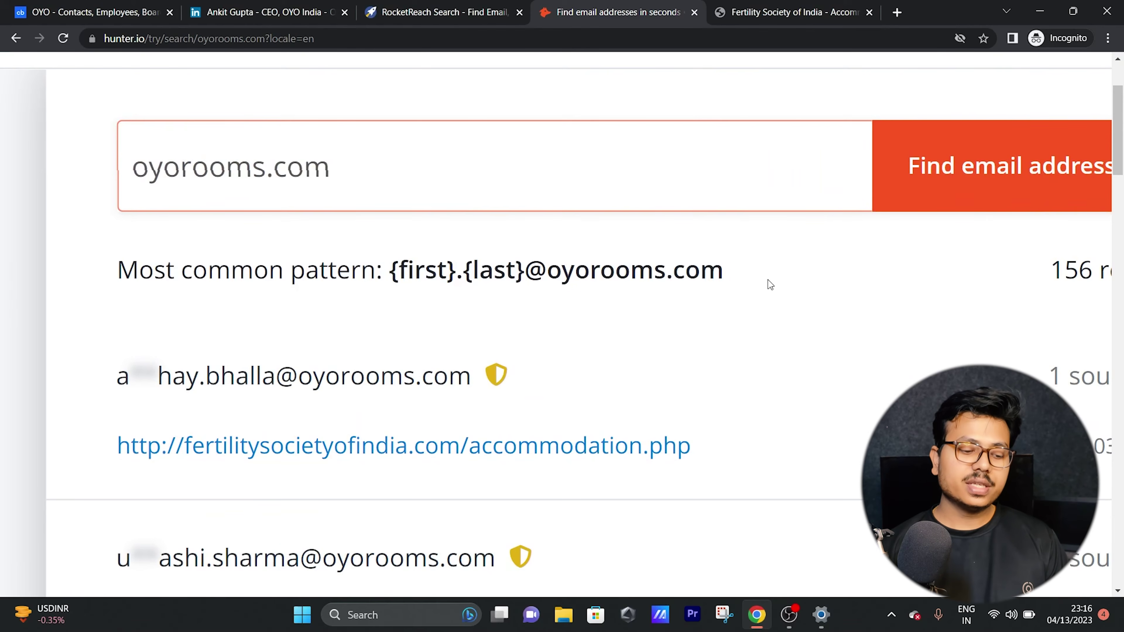
pyautogui.scroll(-3, 767, 280)
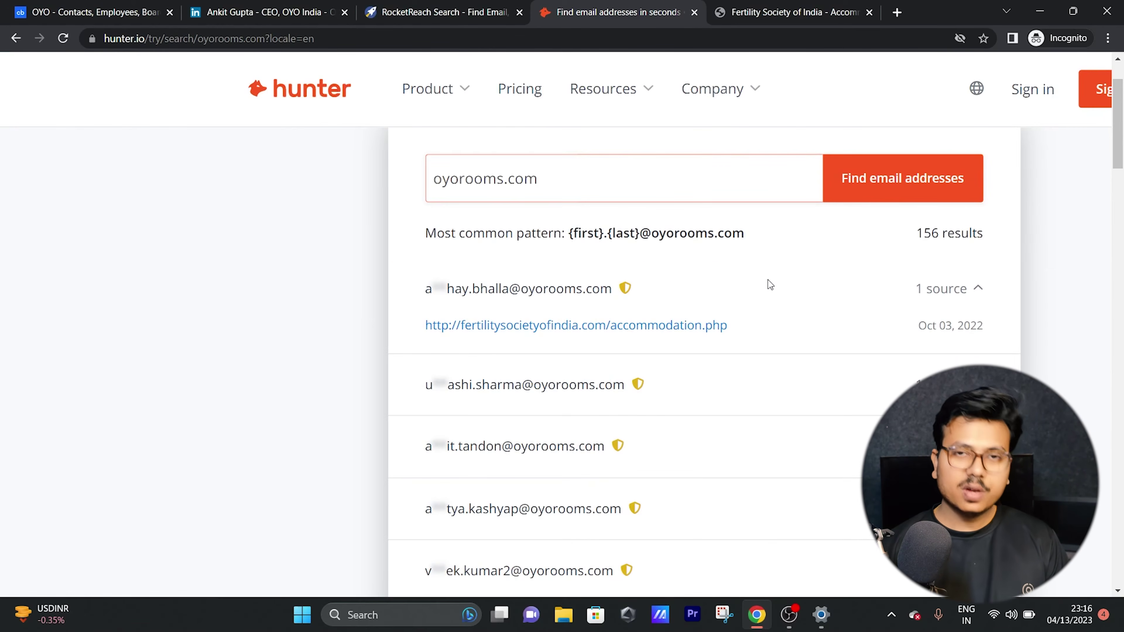
pyautogui.scroll(3, 740, 256)
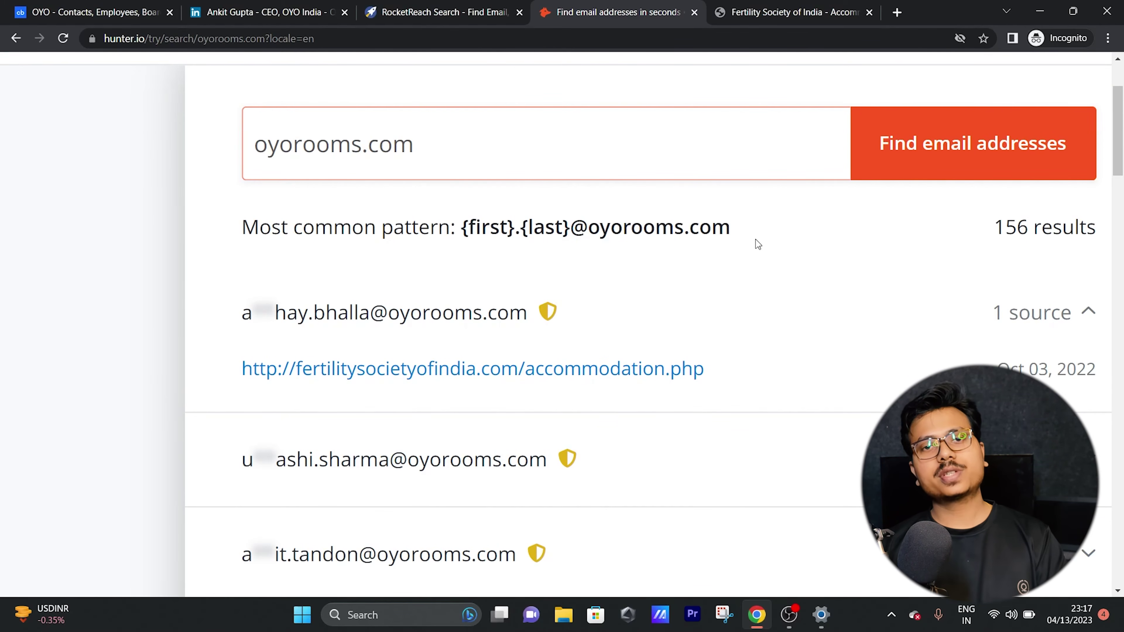
pyautogui.scroll(2, 755, 239)
pyautogui.scroll(-5, 755, 239)
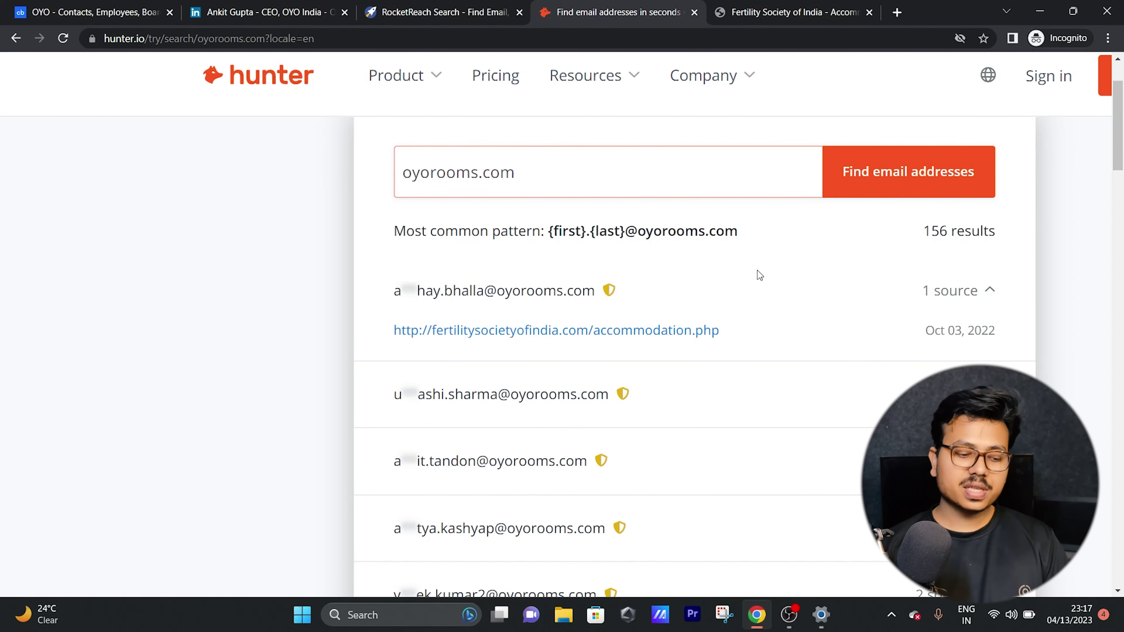
pyautogui.scroll(3, 757, 270)
pyautogui.scroll(1, 746, 217)
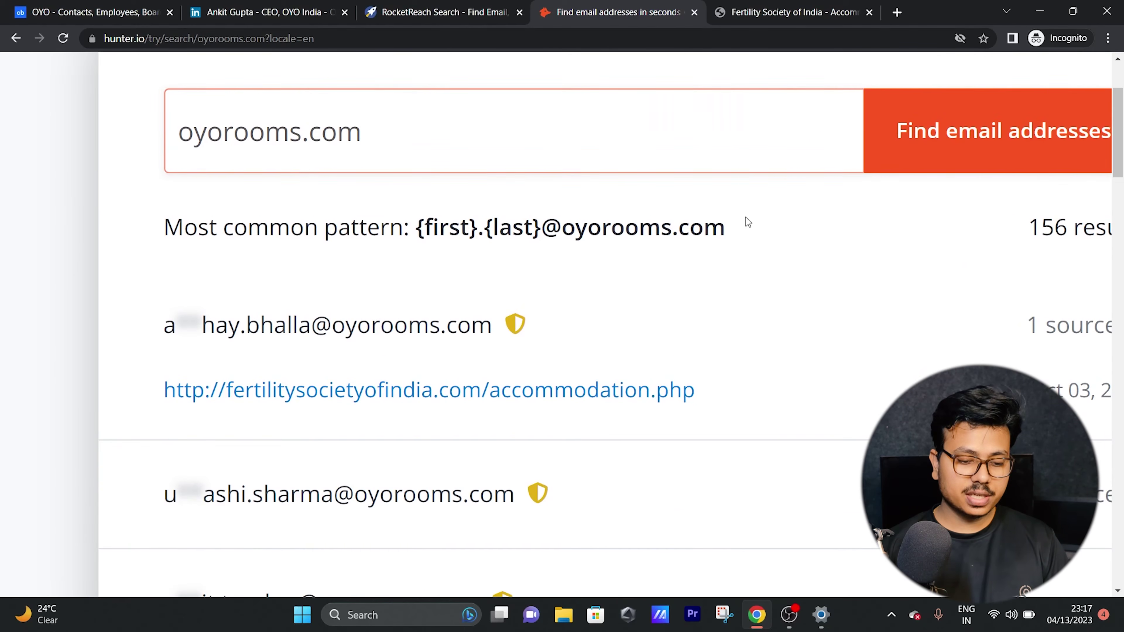
pyautogui.hscroll(3, 854, 237)
pyautogui.tripleClick(1040, 226)
pyautogui.click(908, 226)
pyautogui.moveTo(783, 217); pyautogui.dragTo(465, 217)
pyautogui.click(637, 231)
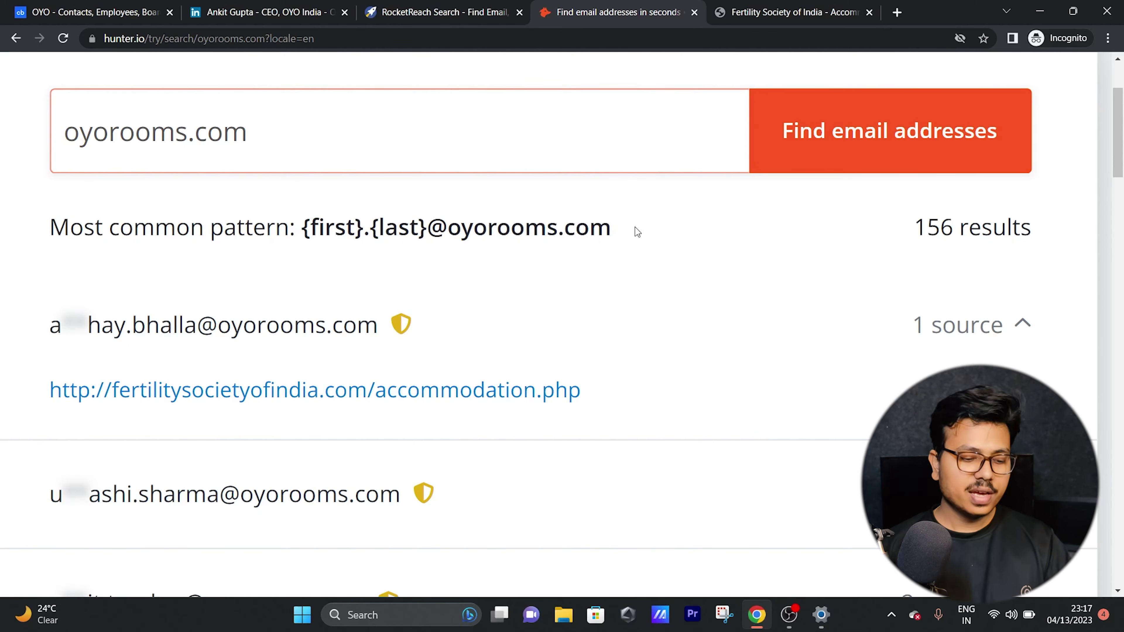
pyautogui.moveTo(640, 241); pyautogui.dragTo(579, 249)
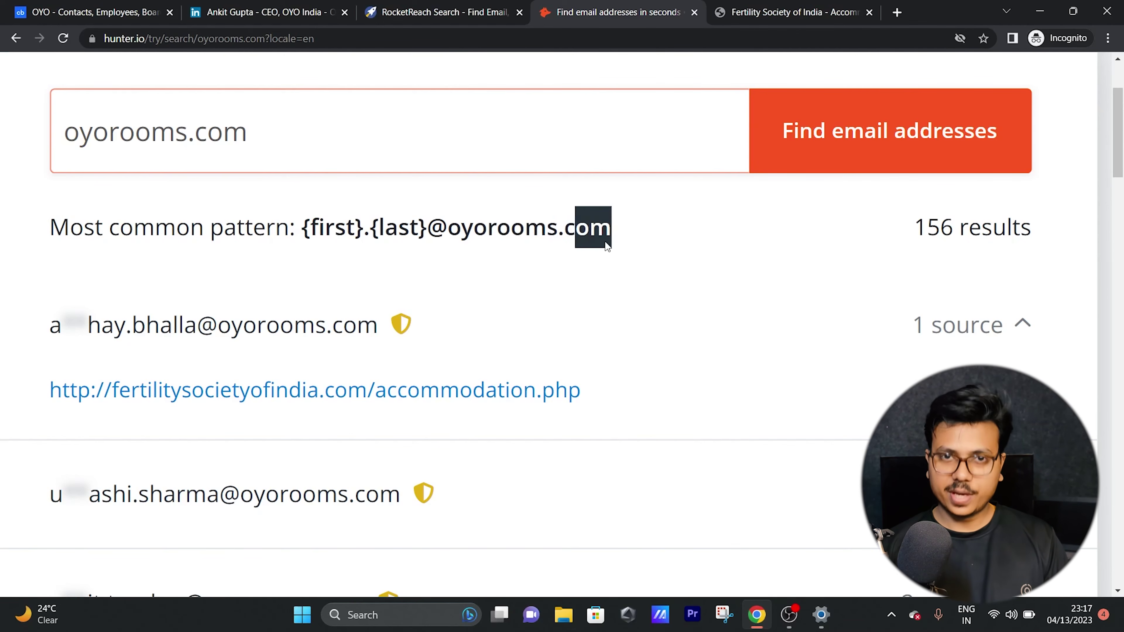
pyautogui.hotkey('ctrl', '0')
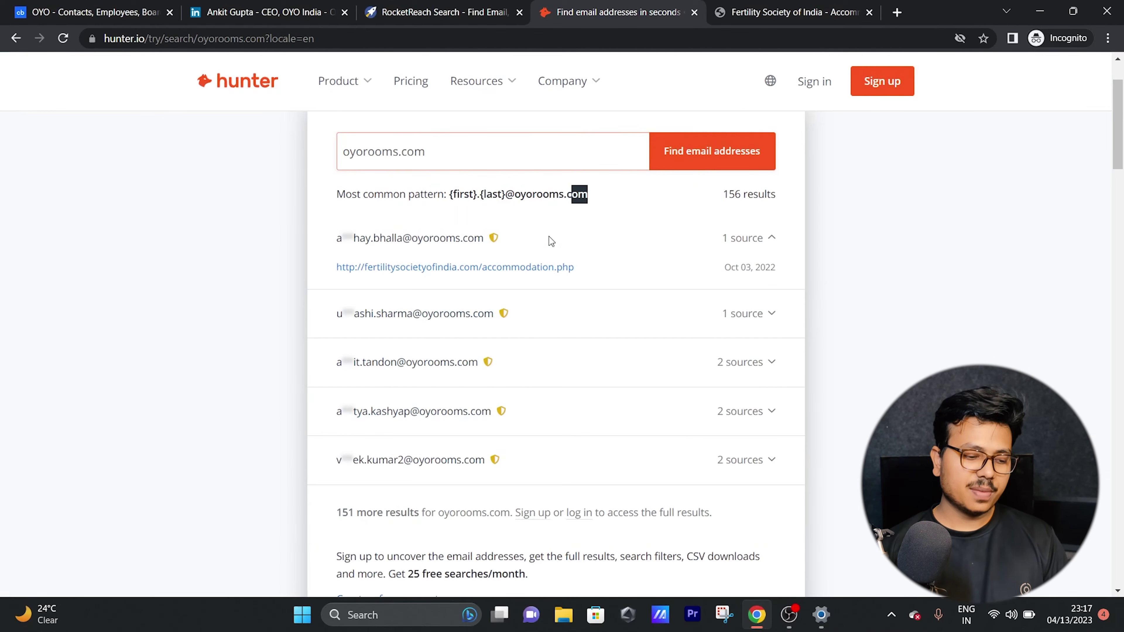
pyautogui.scroll(2, 549, 236)
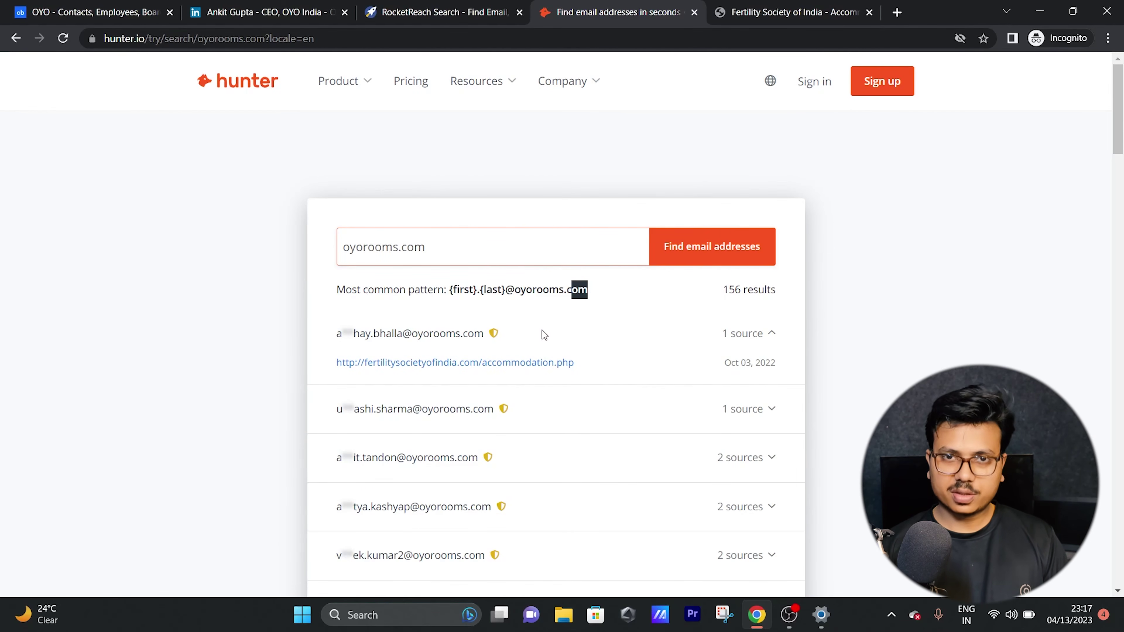
# Step: Revisit the RocketReach results and the LinkedIn profile, and return to the OYO people page on Crunchbase
pyautogui.click(421, 12)
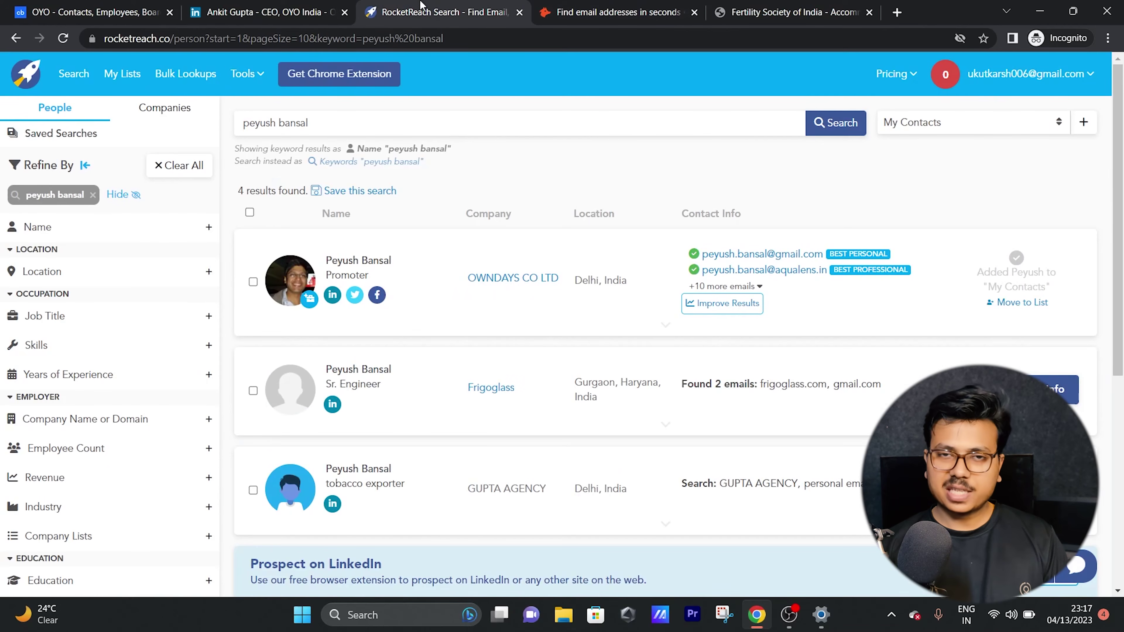
pyautogui.click(322, 5)
pyautogui.click(80, 5)
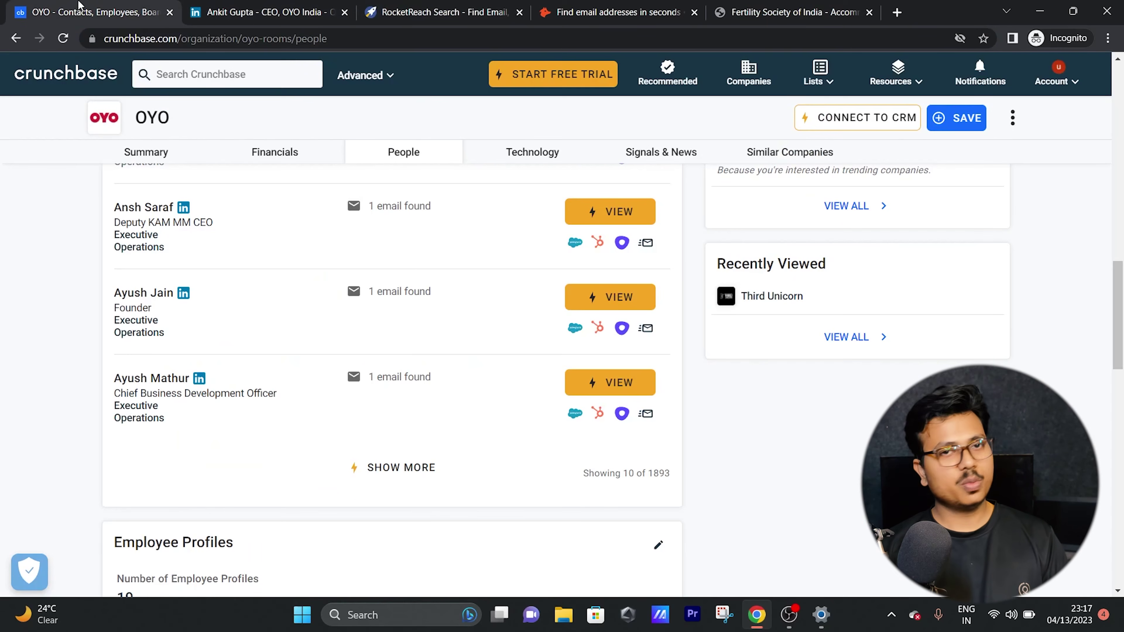